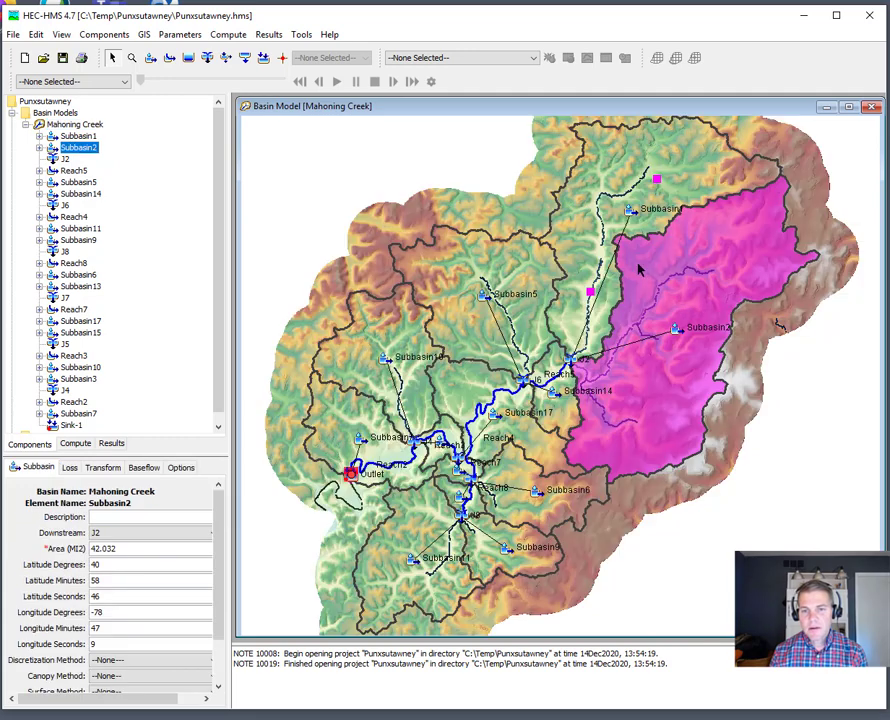
Step: Merge Subbasin14 with the adjacent Subbasin5, both draining to junction J6, into one subbasin
click(594, 211)
click(675, 302)
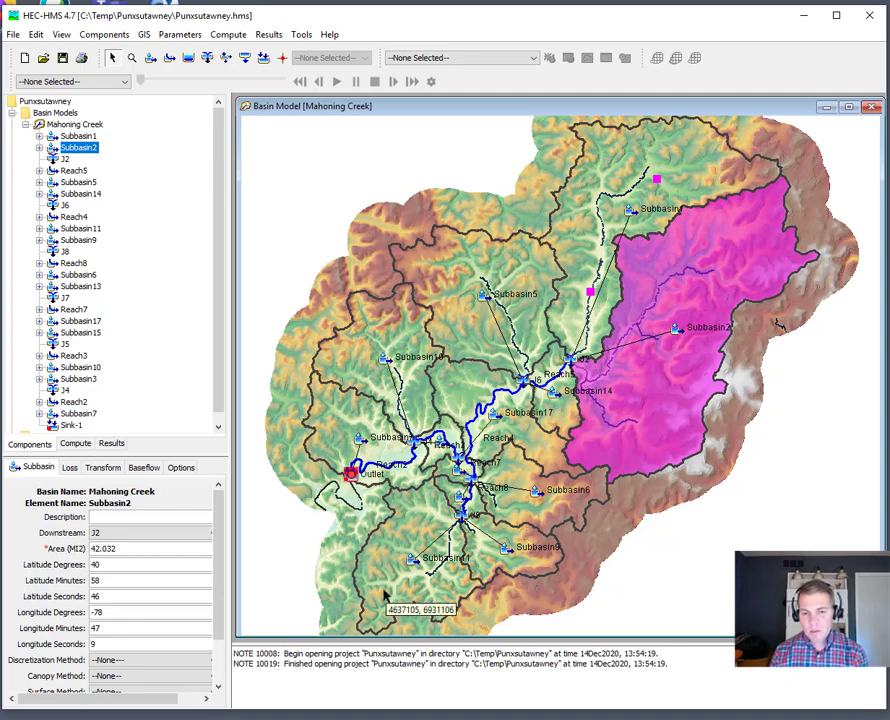
click(557, 389)
click(549, 402)
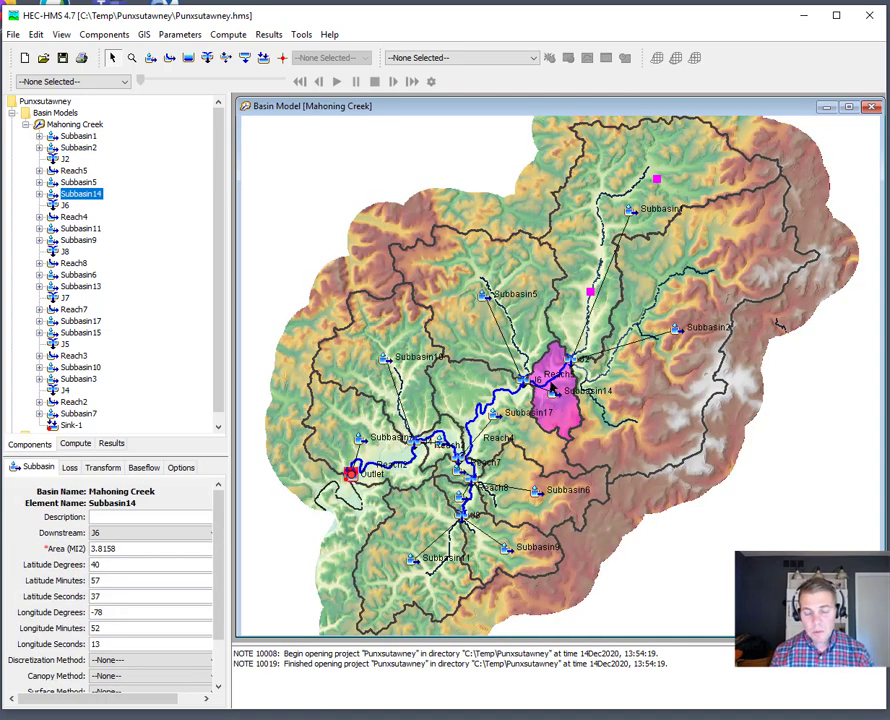
ctrl+click(485, 296)
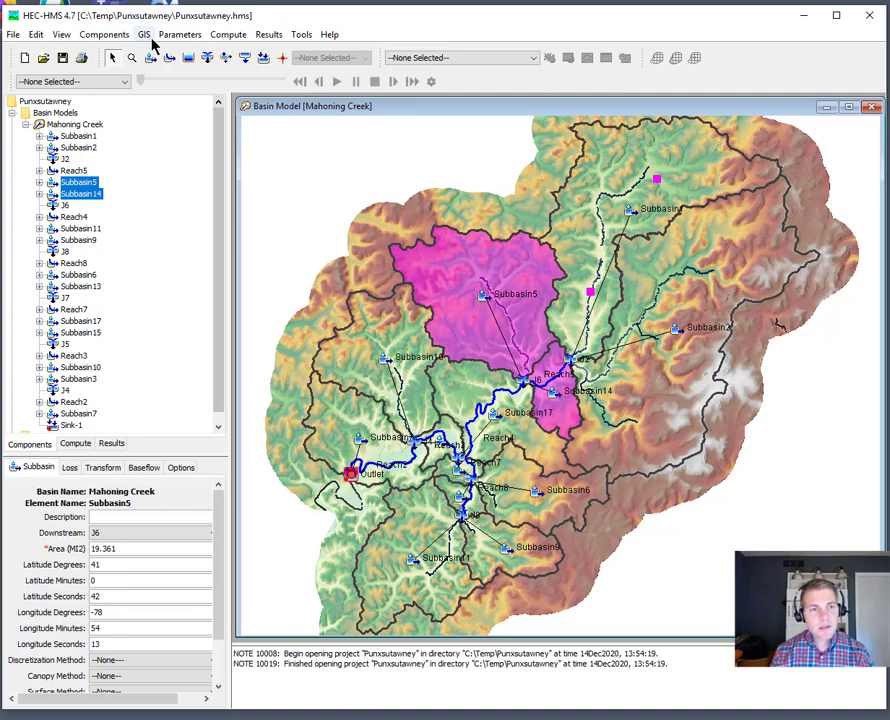
click(146, 35)
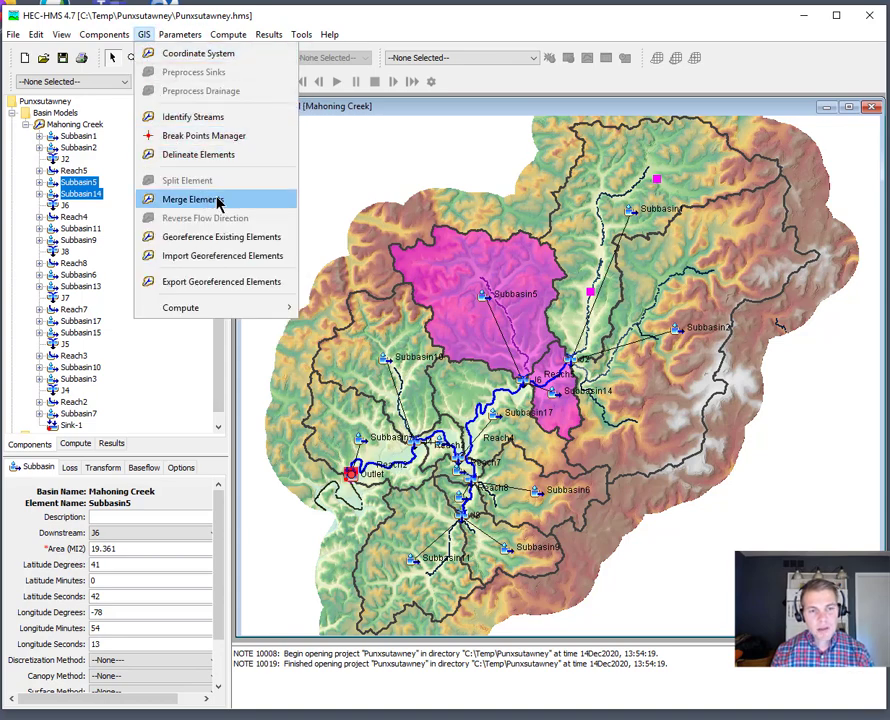
click(218, 202)
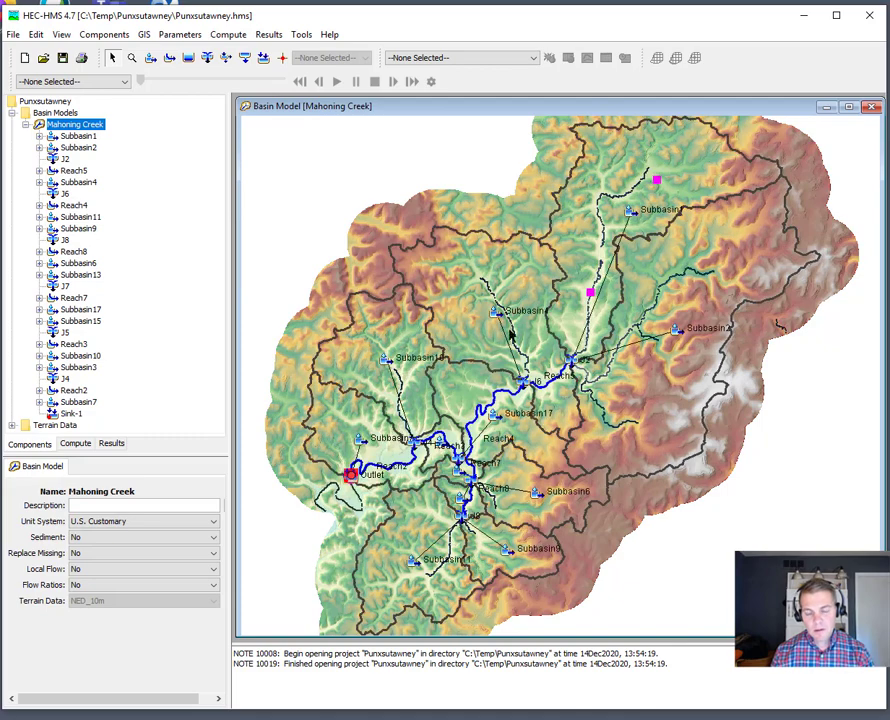
Step: Merge Subbasin4 with Subbasin17, the neighbouring subbasin along Reach4
click(477, 336)
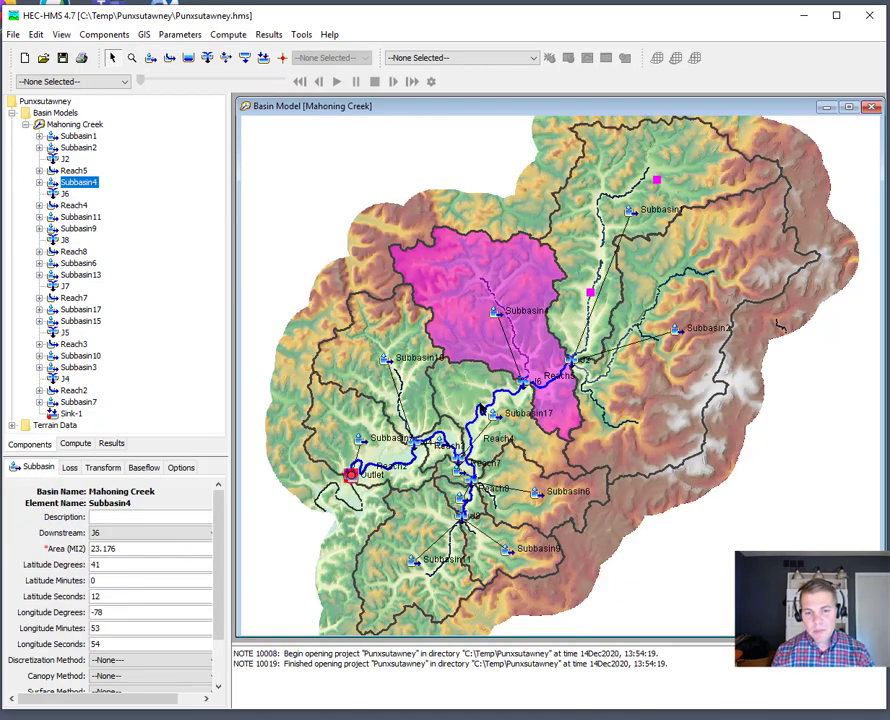
ctrl+click(470, 390)
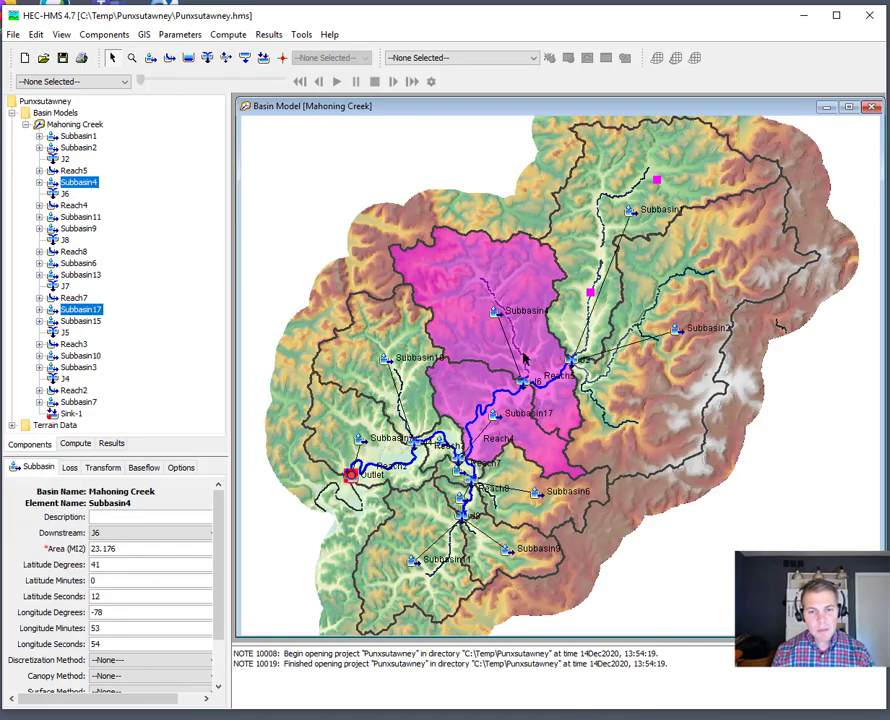
click(144, 34)
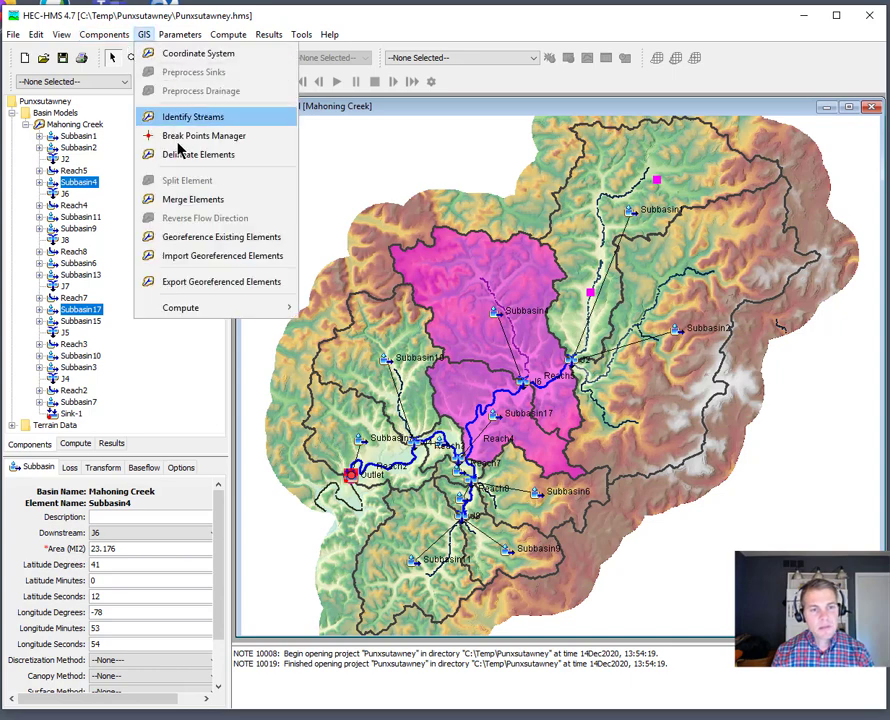
click(185, 200)
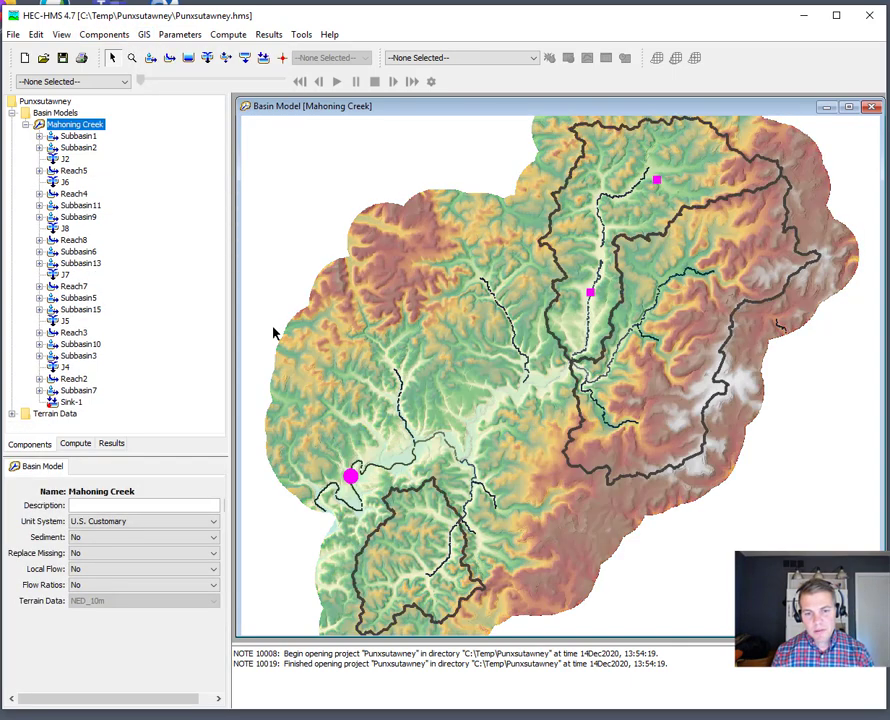
Step: Merge Subbasin5 with the small Subbasin3 next to Reach3
click(513, 424)
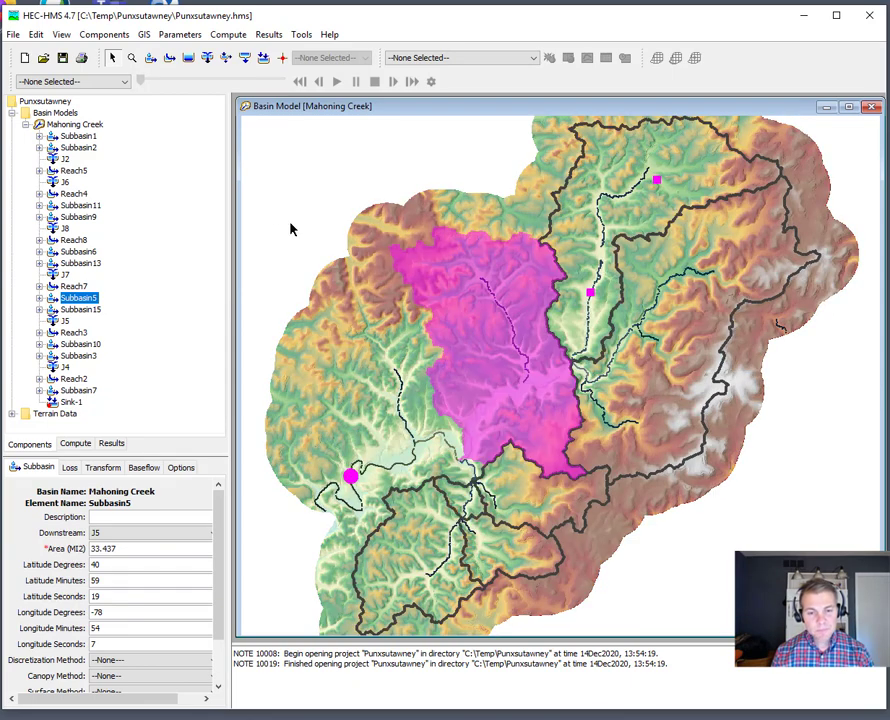
click(165, 35)
mouse_move(146, 35)
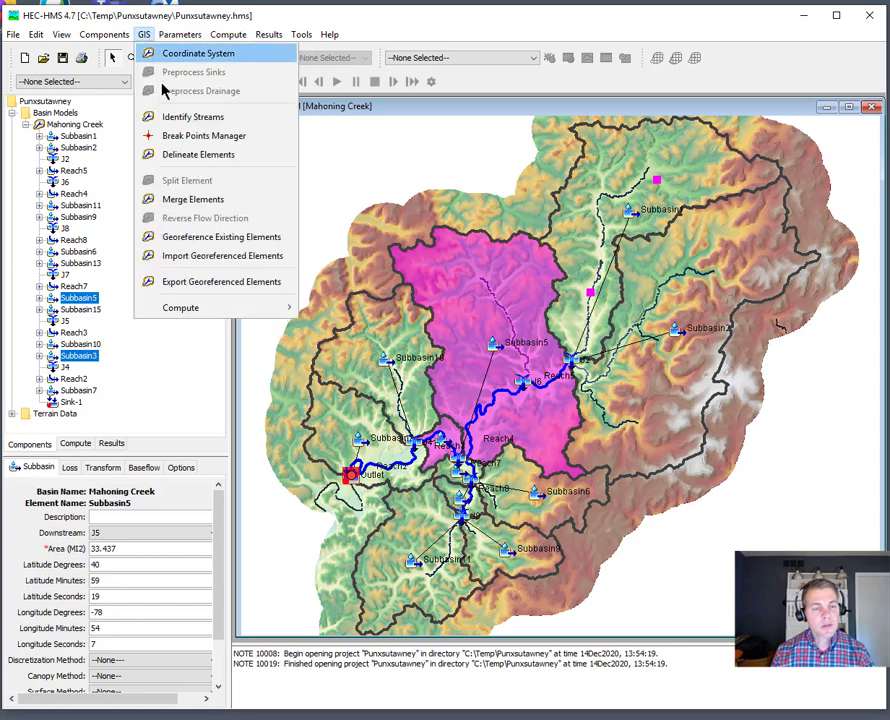
click(180, 200)
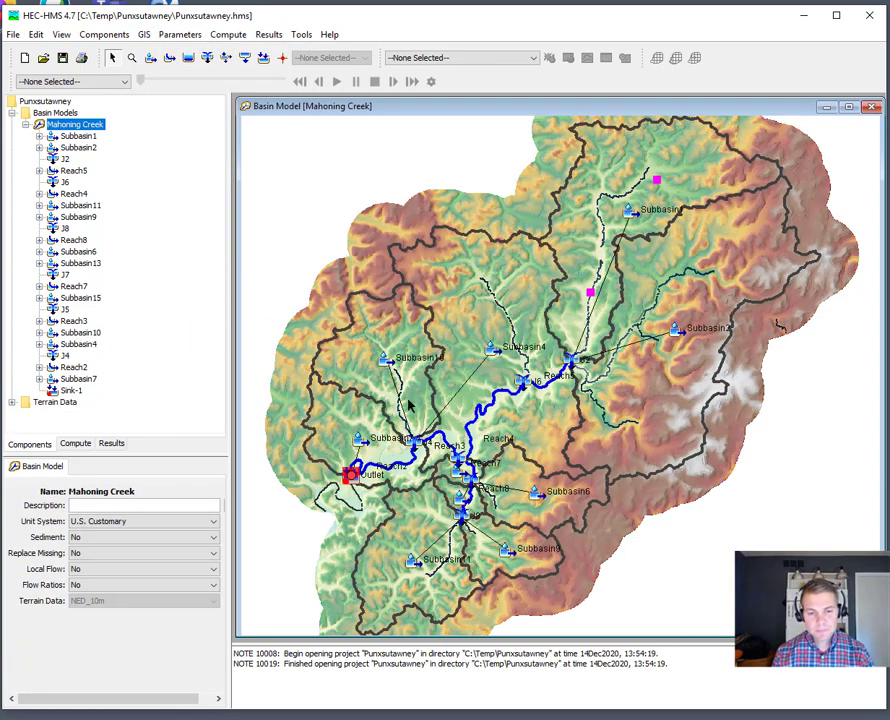
Step: Merge Subbasin10 with Subbasin4, both draining to junction J4
click(420, 401)
ctrl+click(453, 390)
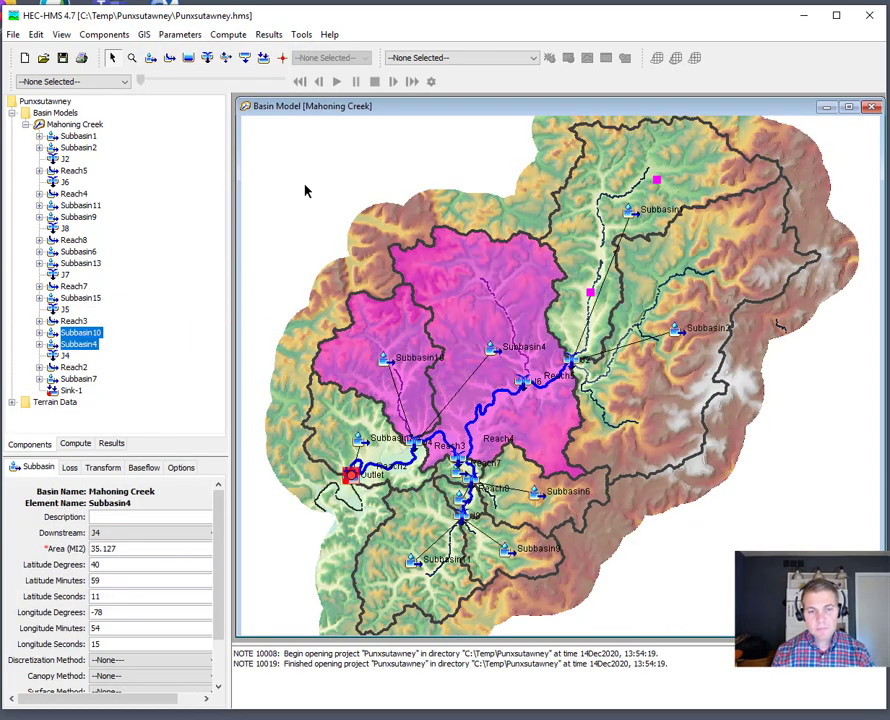
click(146, 35)
click(178, 200)
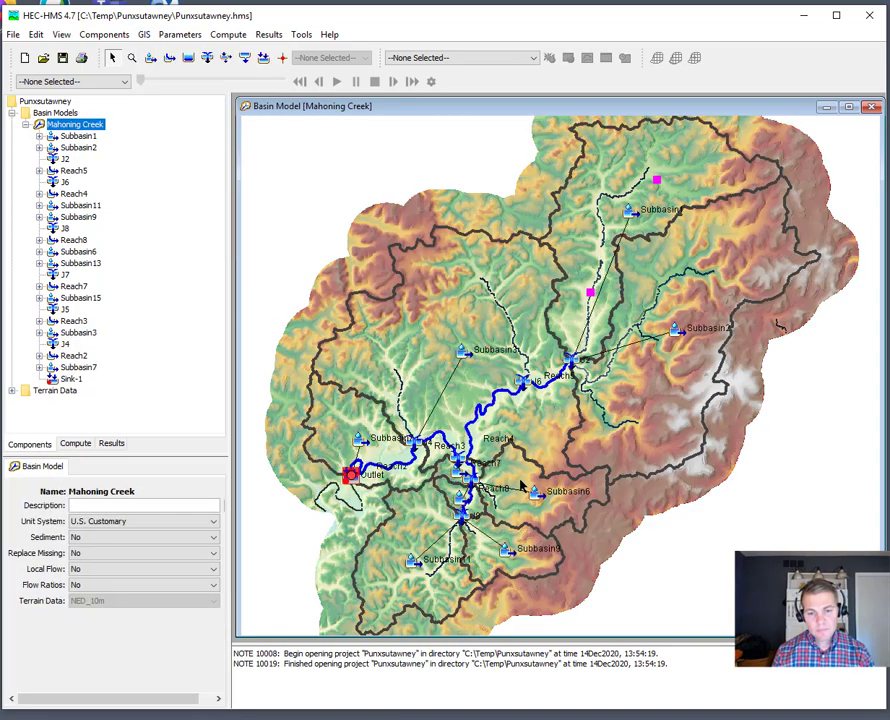
Step: Merge Subbasin6, which drains to junction J7, with the large central Subbasin3
click(525, 484)
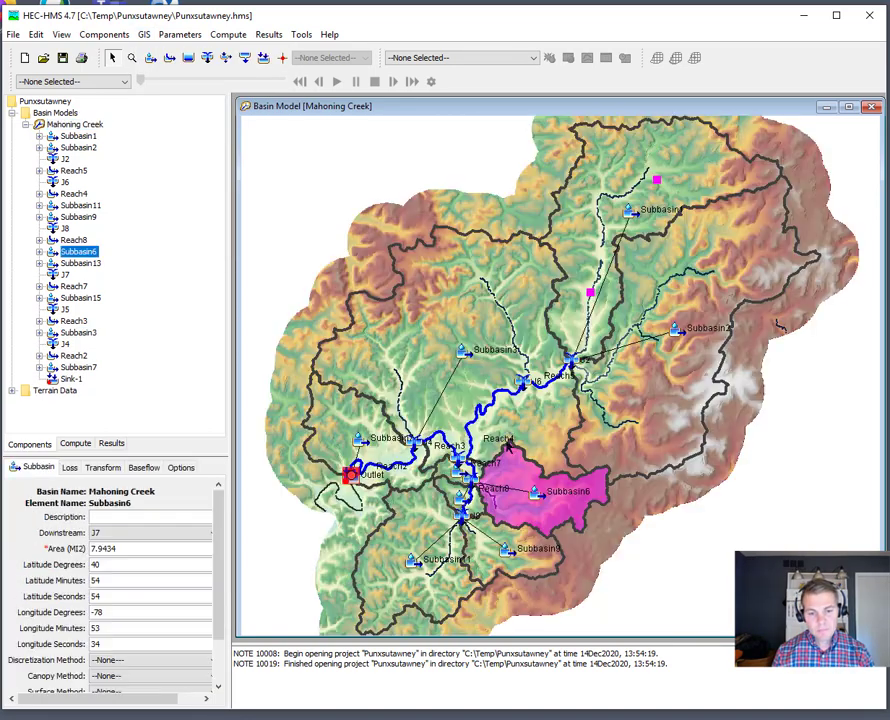
ctrl+click(351, 290)
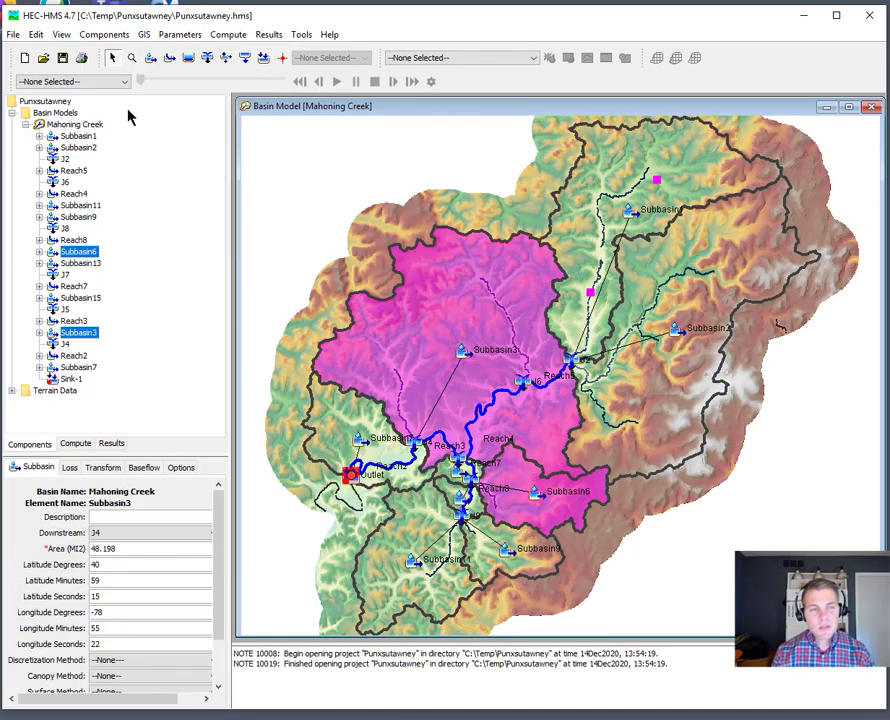
click(143, 35)
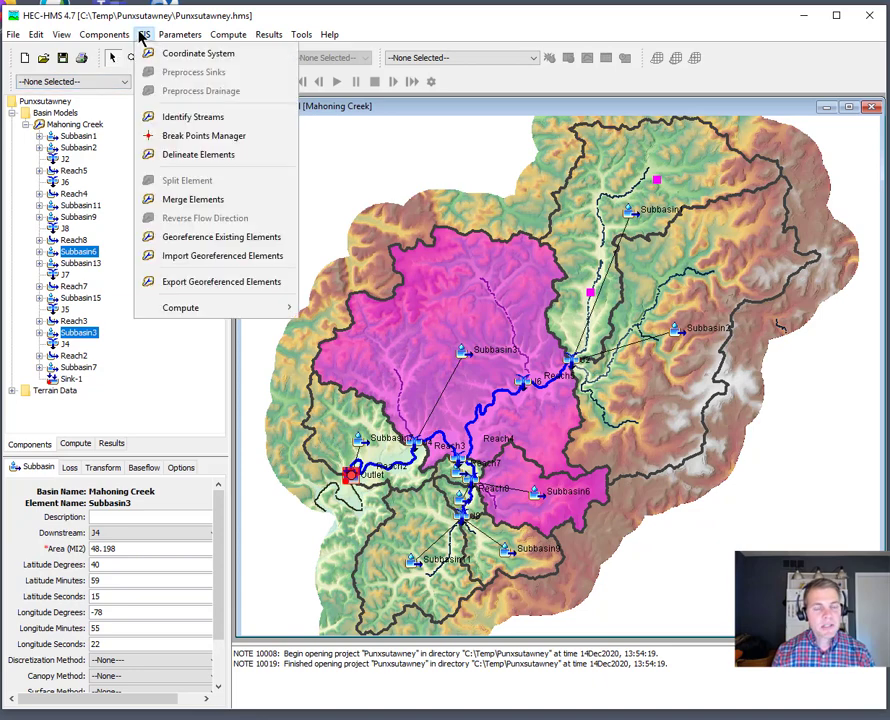
click(172, 203)
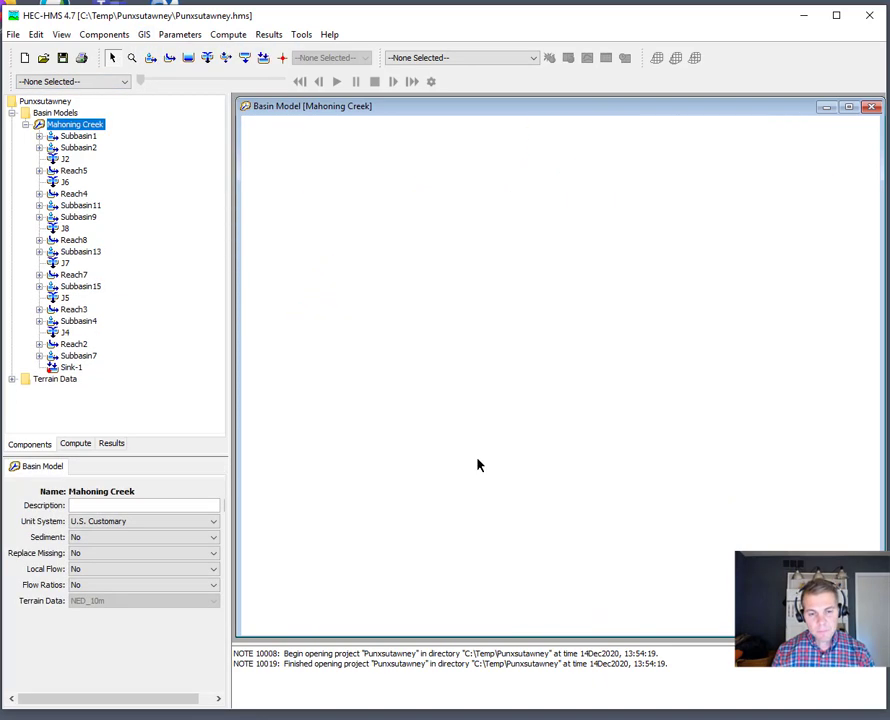
Step: Merge the large central Subbasin4 with the small Subbasin15 between junctions J5 and J7
scroll(636, 364, up, 3)
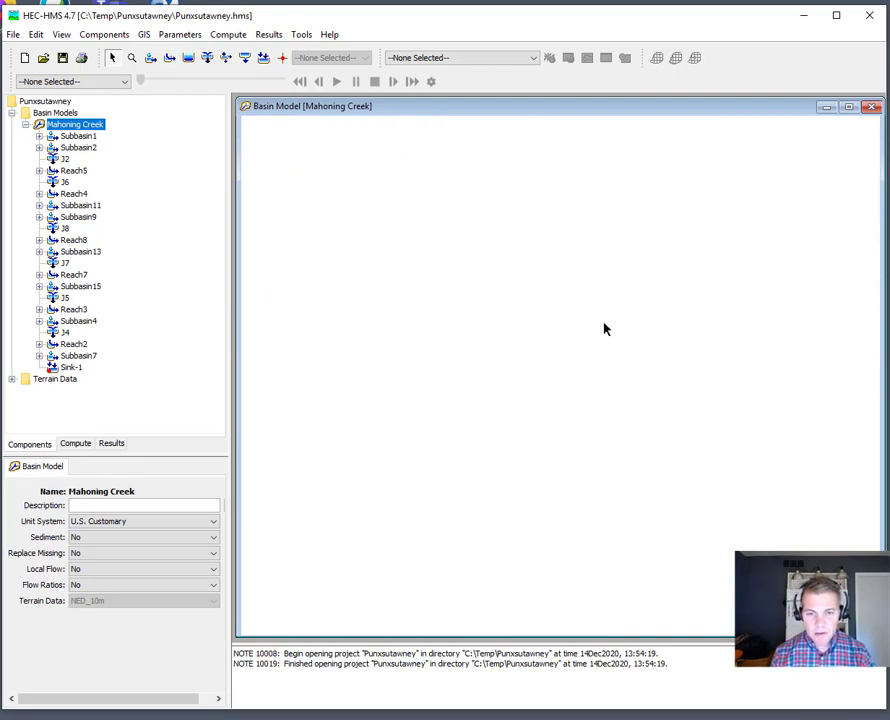
click(600, 321)
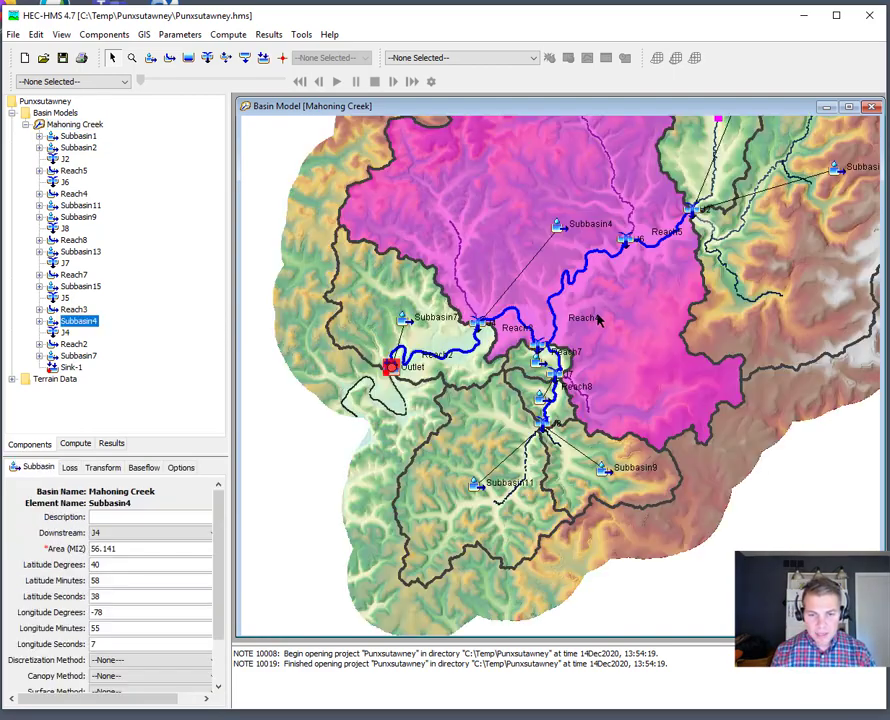
ctrl+click(530, 366)
click(144, 34)
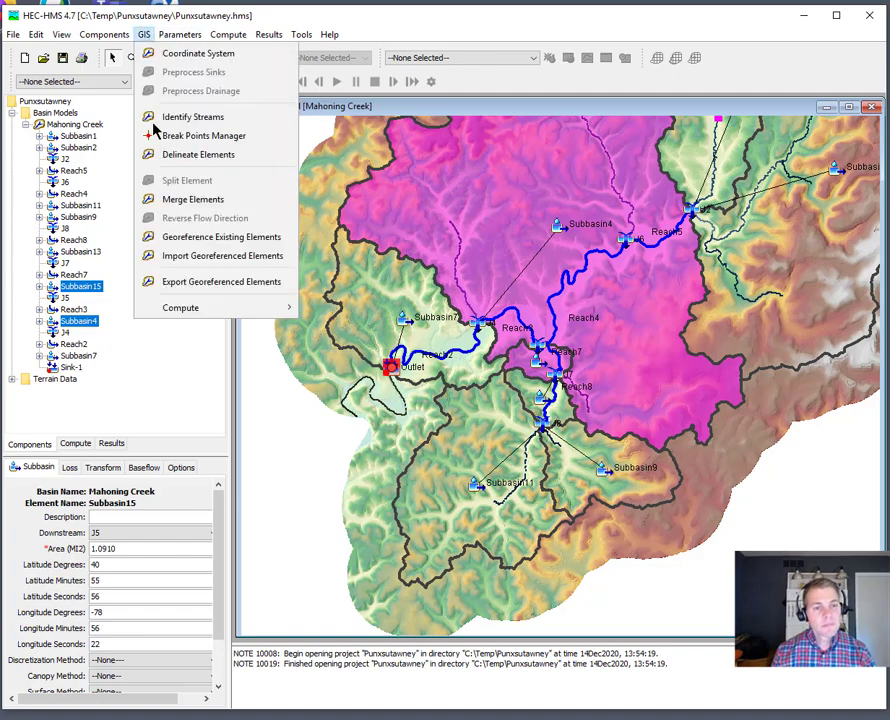
click(176, 200)
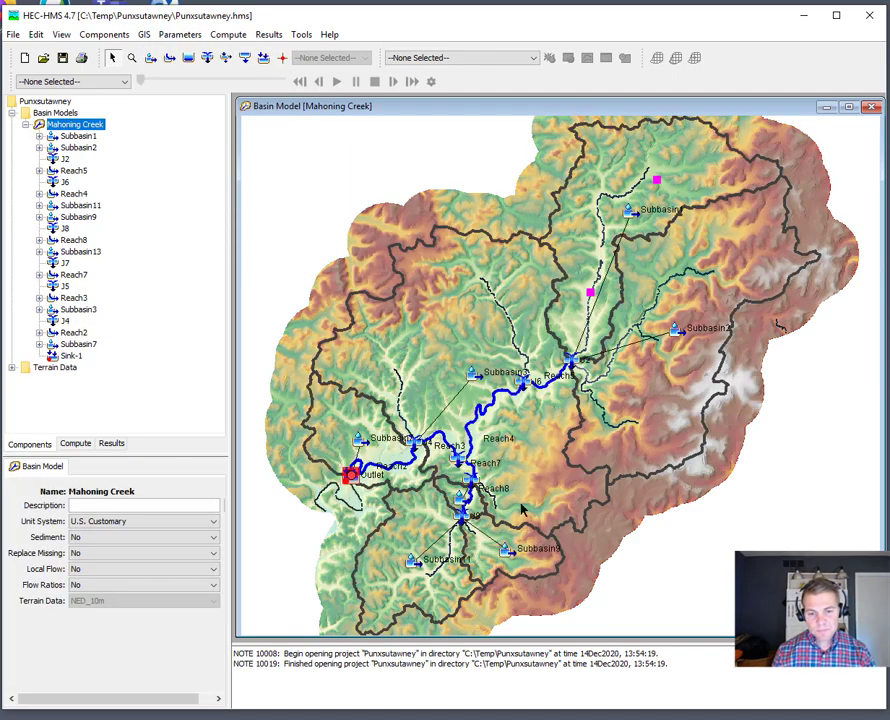
Step: Merge Subbasin9 with Subbasin11 above junction J8, and merge the combined subbasin with Subbasin13
click(497, 540)
ctrl+click(452, 556)
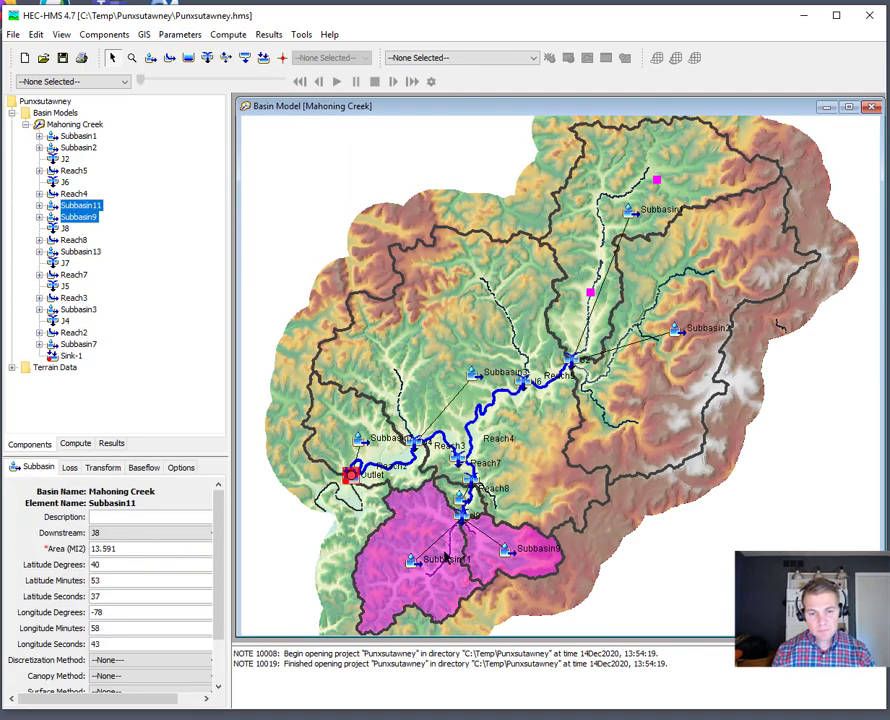
click(144, 34)
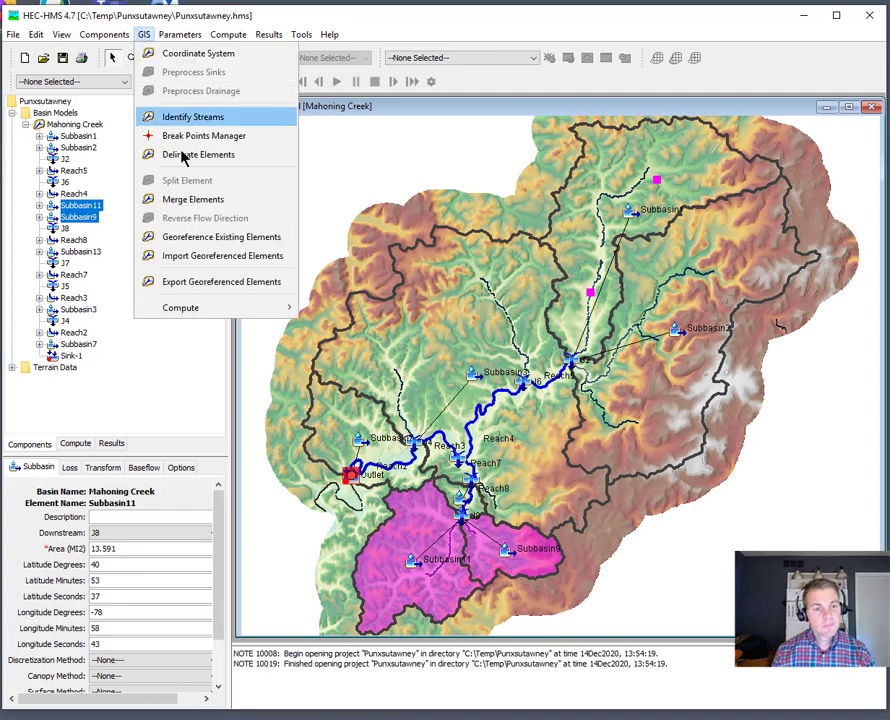
click(195, 199)
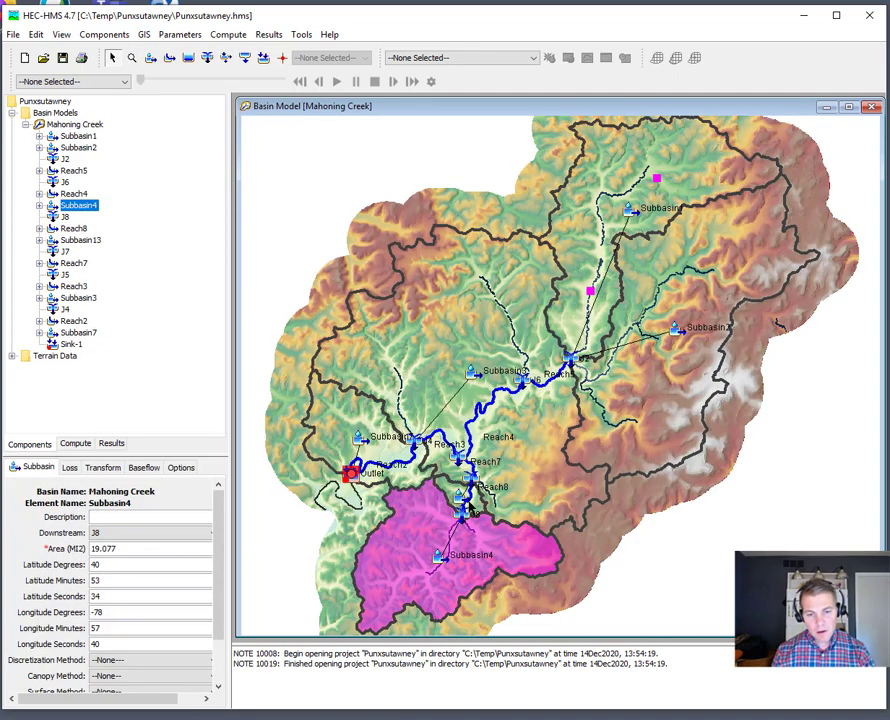
click(144, 34)
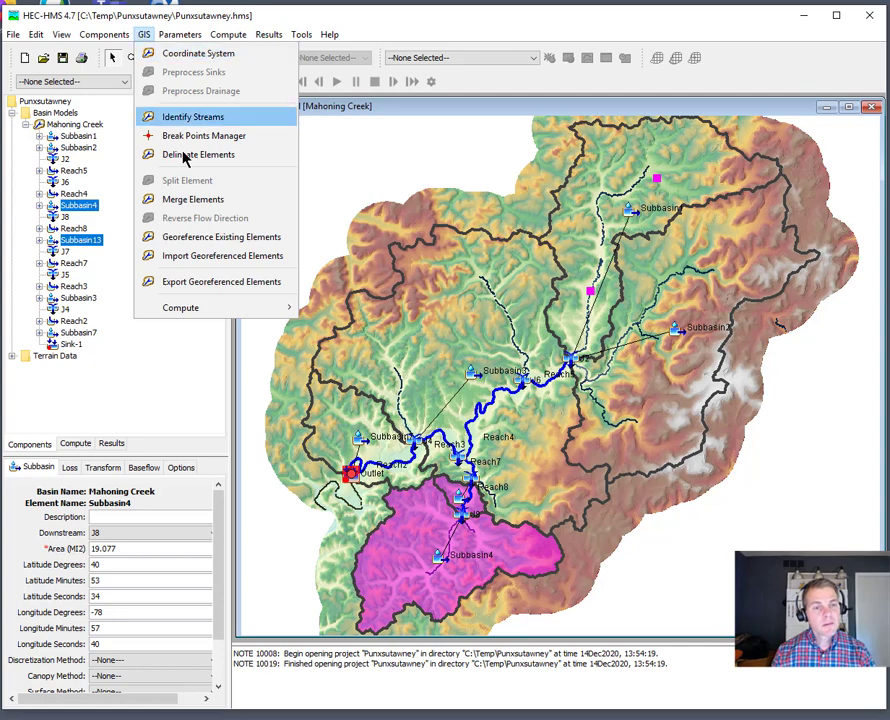
click(190, 198)
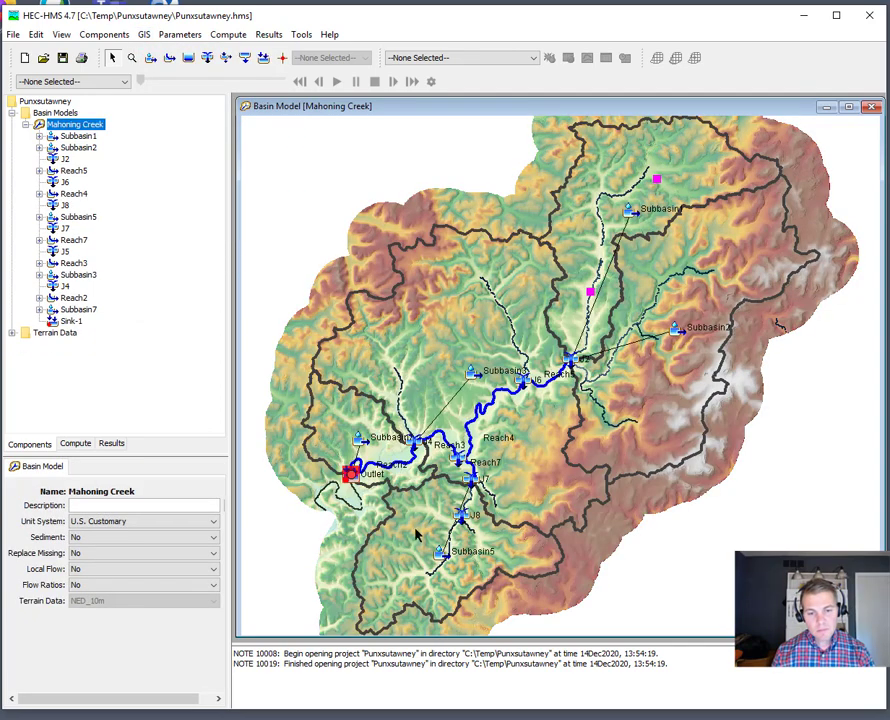
Step: Merge the southern Subbasin5, draining to J7, with the large central Subbasin3
click(426, 517)
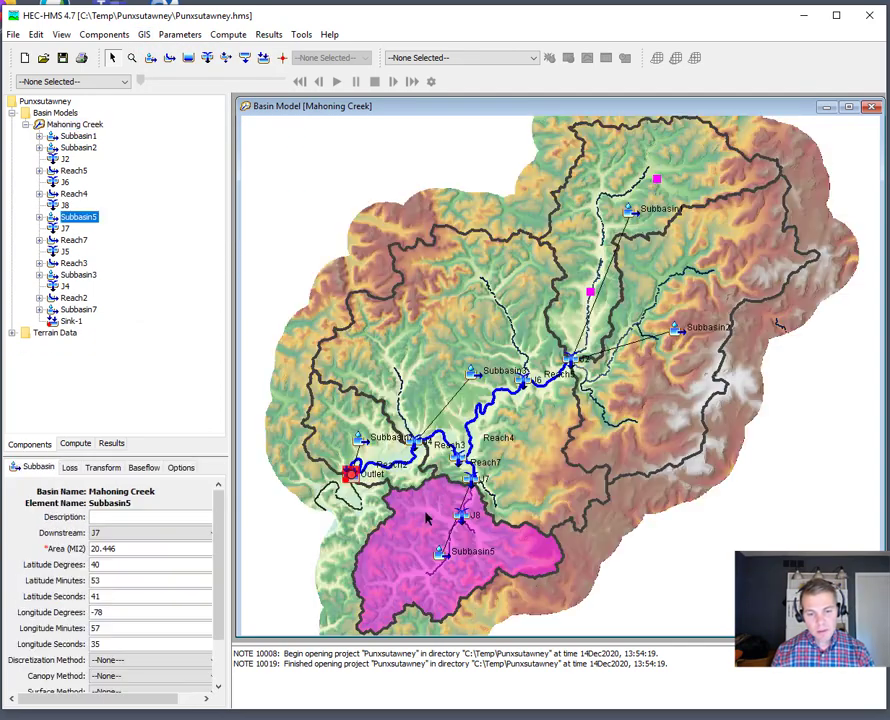
ctrl+click(444, 465)
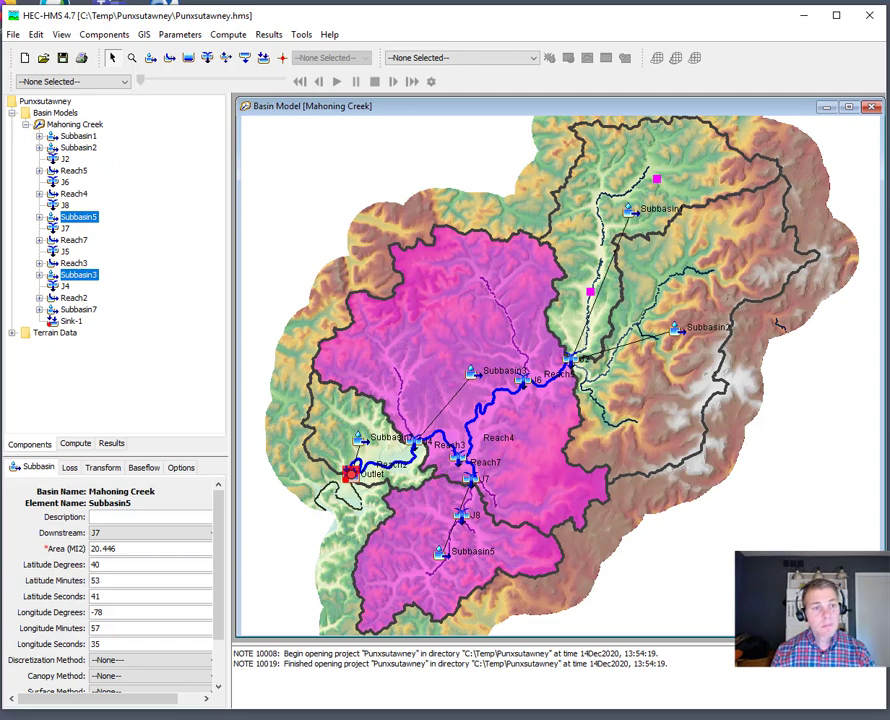
click(144, 34)
click(180, 199)
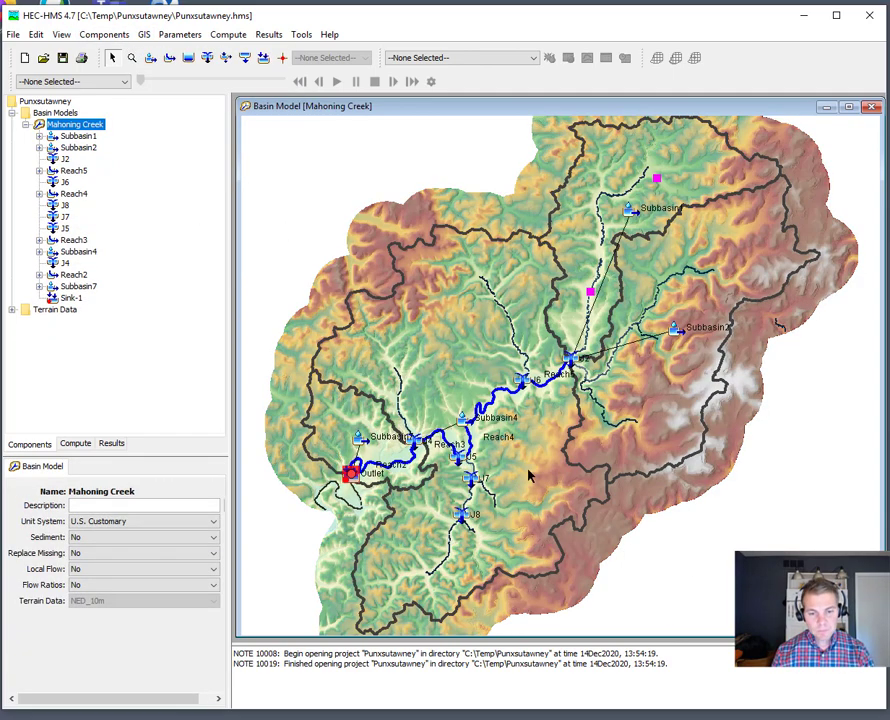
Step: Merge the large Subbasin4 with Subbasin7, the subbasin at the basin outlet
click(530, 476)
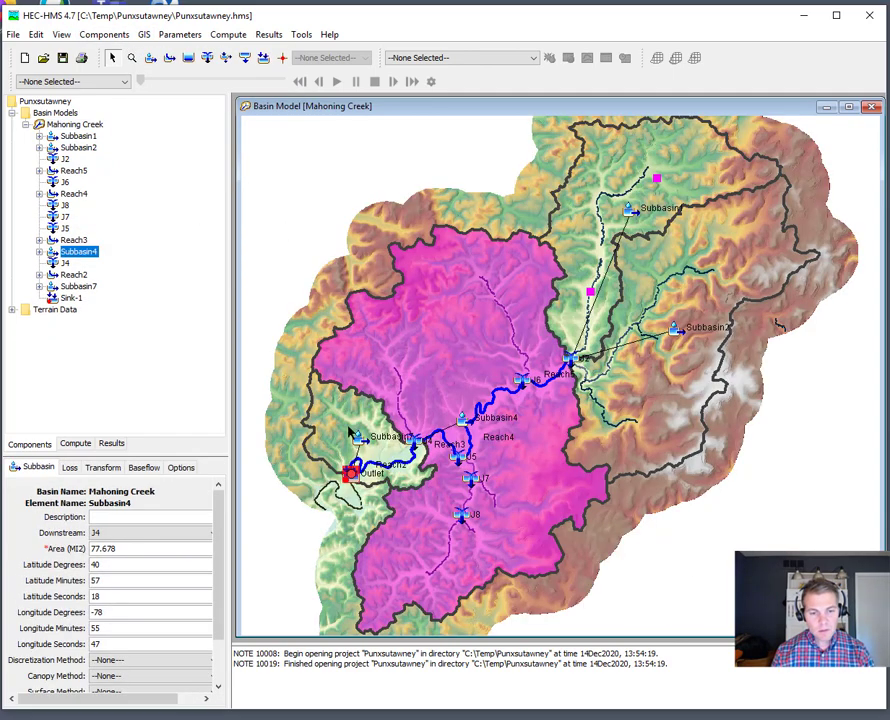
ctrl+click(352, 434)
click(144, 34)
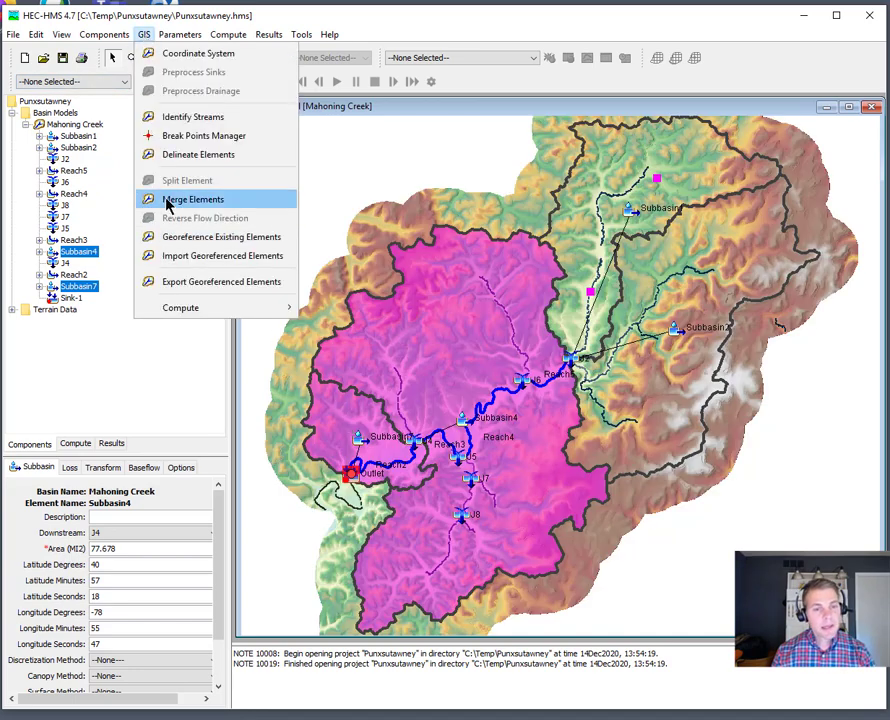
click(167, 200)
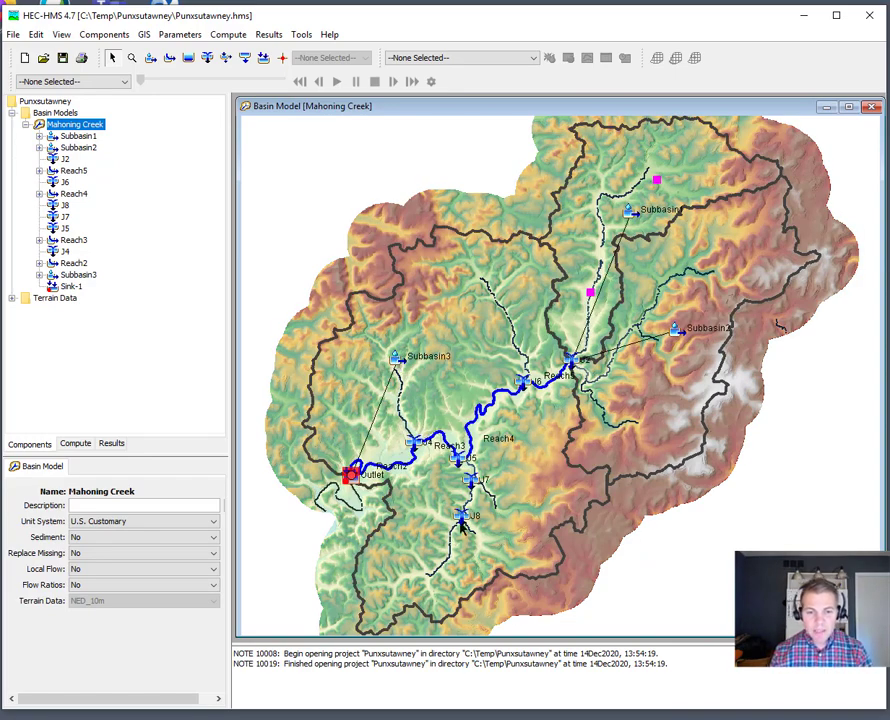
Step: Delete the disconnected junctions J8 and J7 on the southern tributary
click(461, 516)
drag(462, 517, 424, 518)
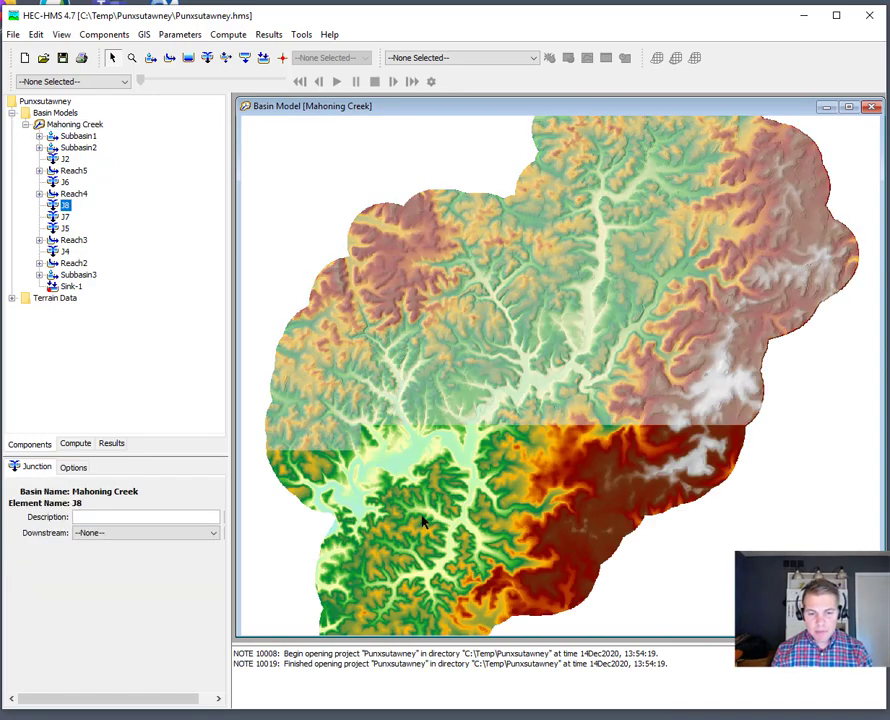
key(Delete)
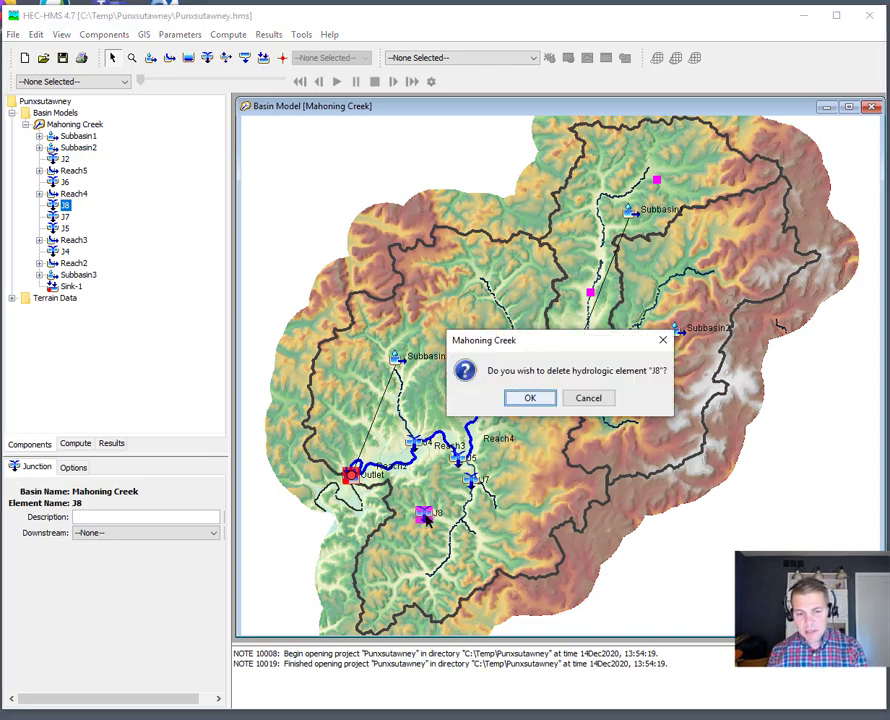
click(531, 397)
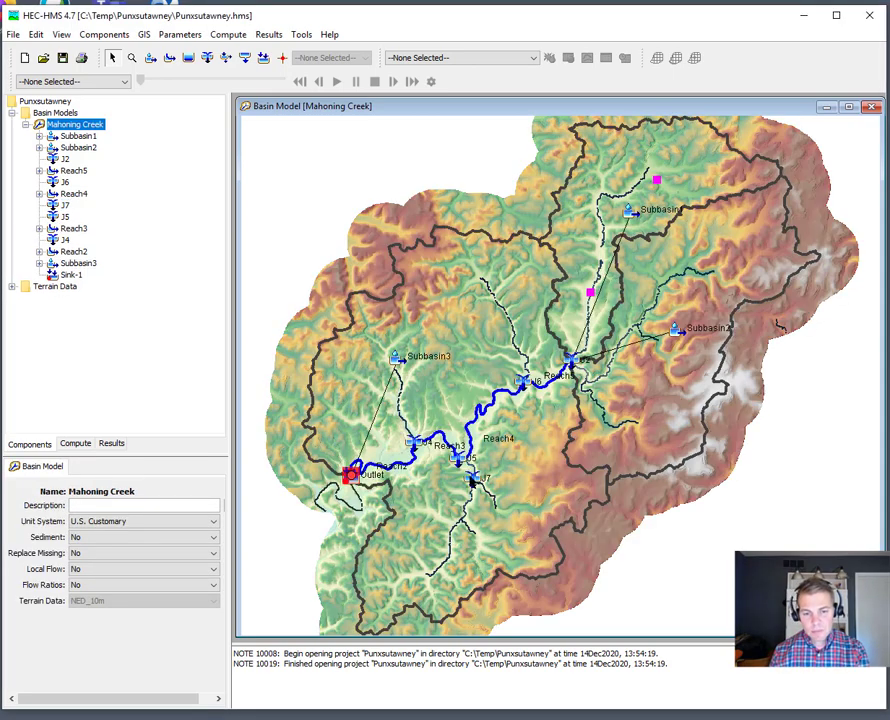
click(471, 480)
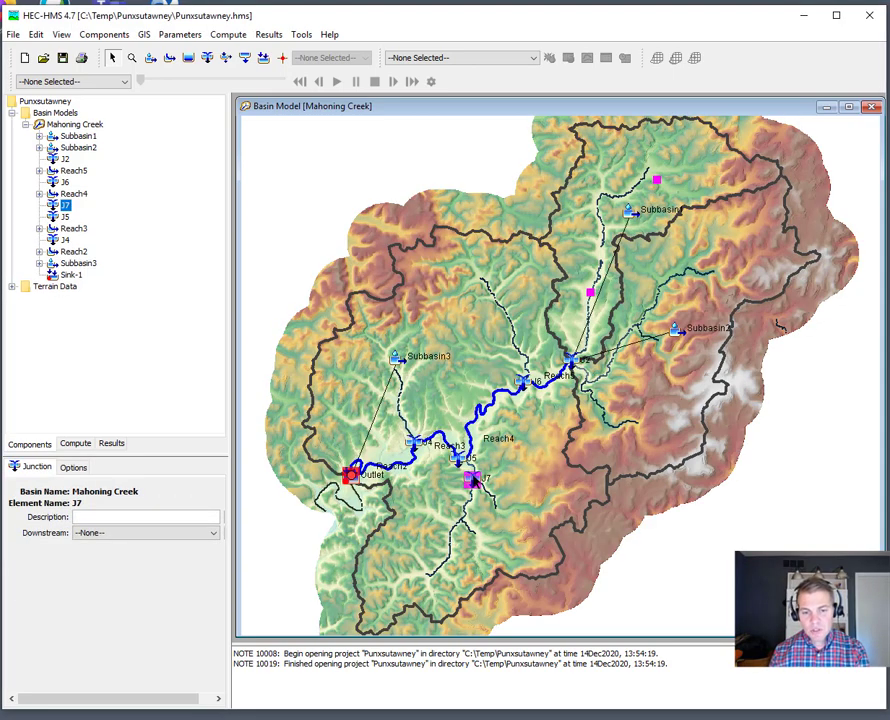
key(Delete)
click(533, 398)
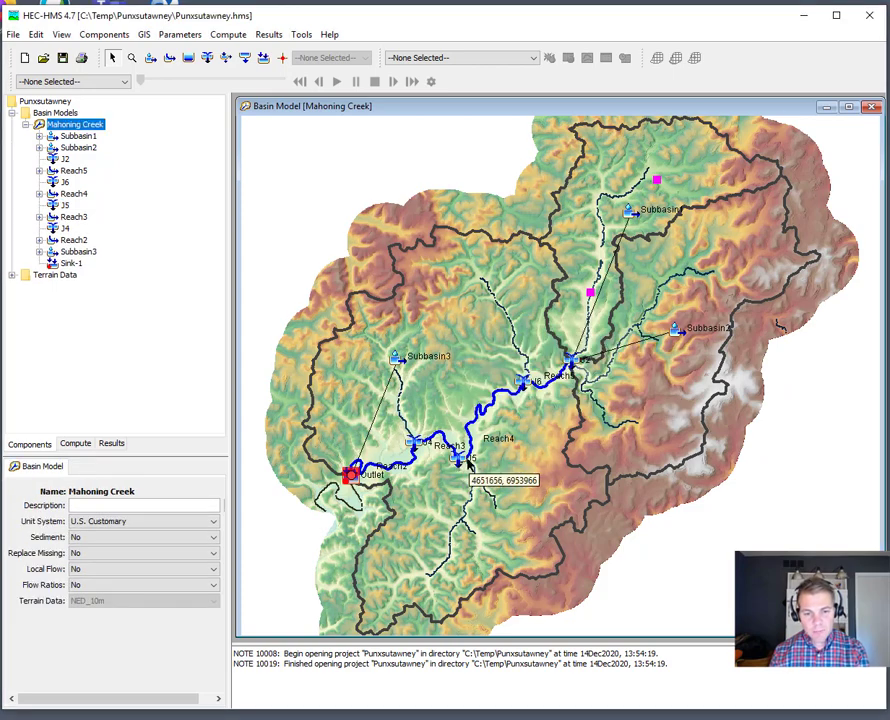
Step: Merge Reach5 with Reach4, the two consecutive reaches between junctions J2 and J5
click(550, 388)
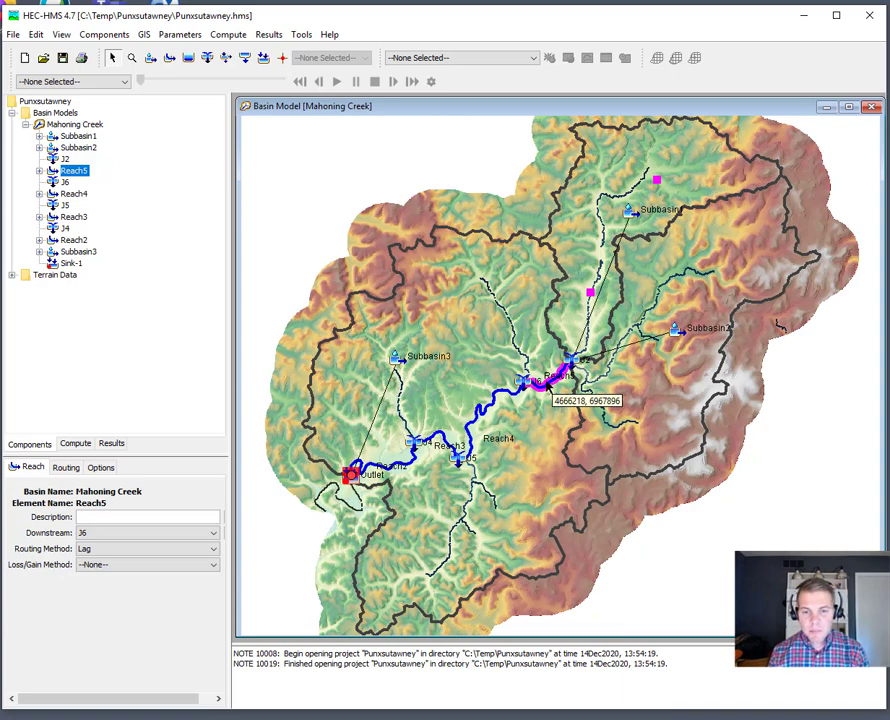
click(516, 393)
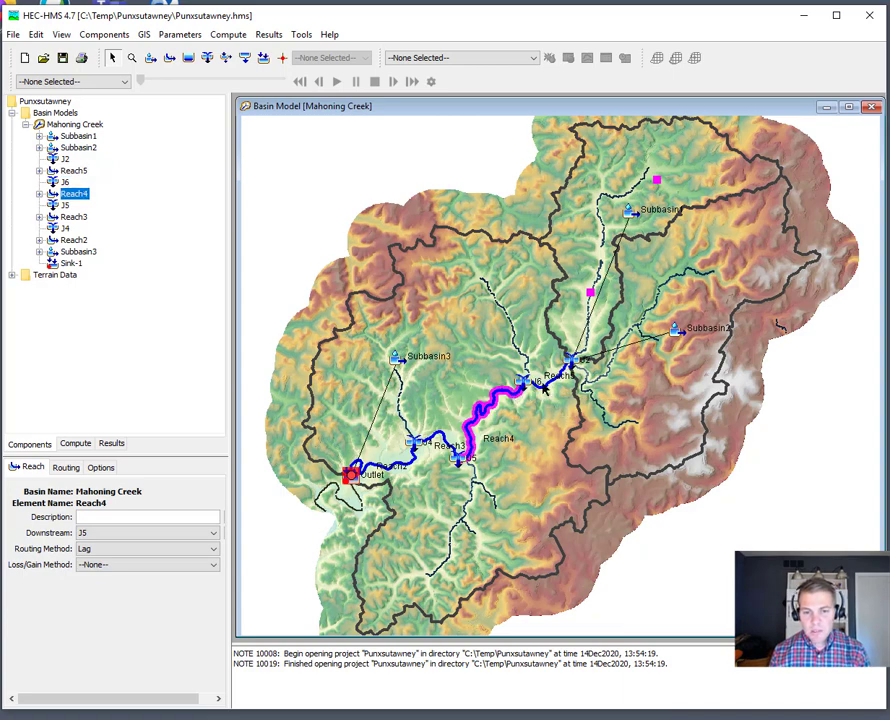
click(545, 388)
click(500, 398)
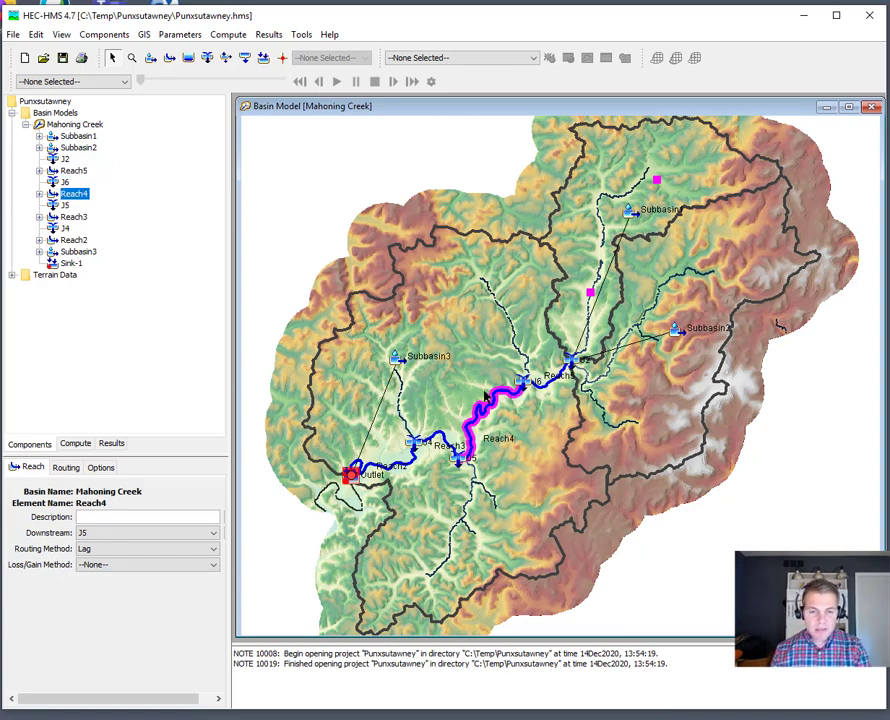
click(540, 392)
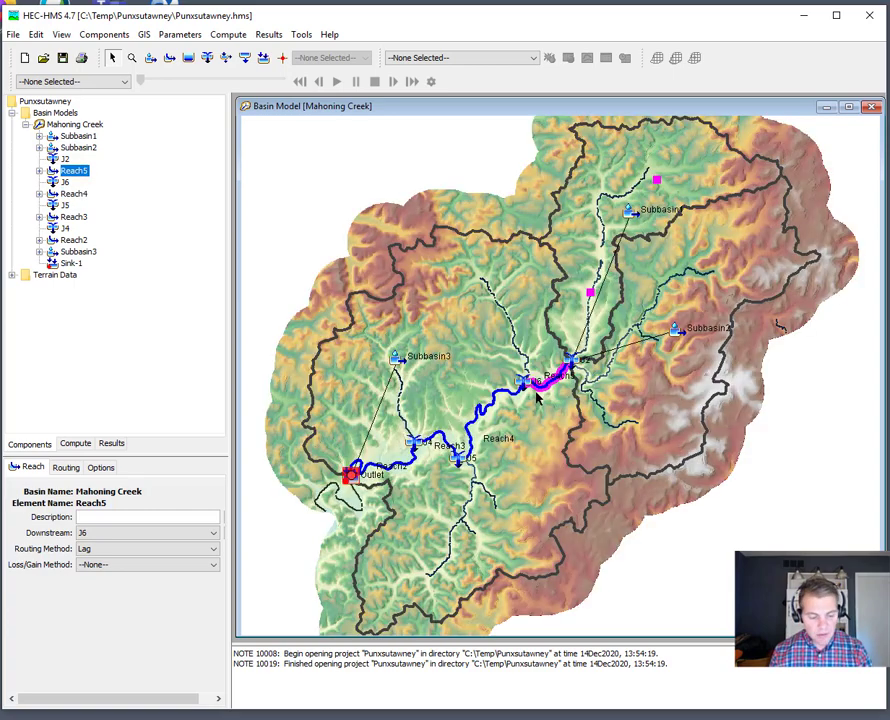
click(508, 397)
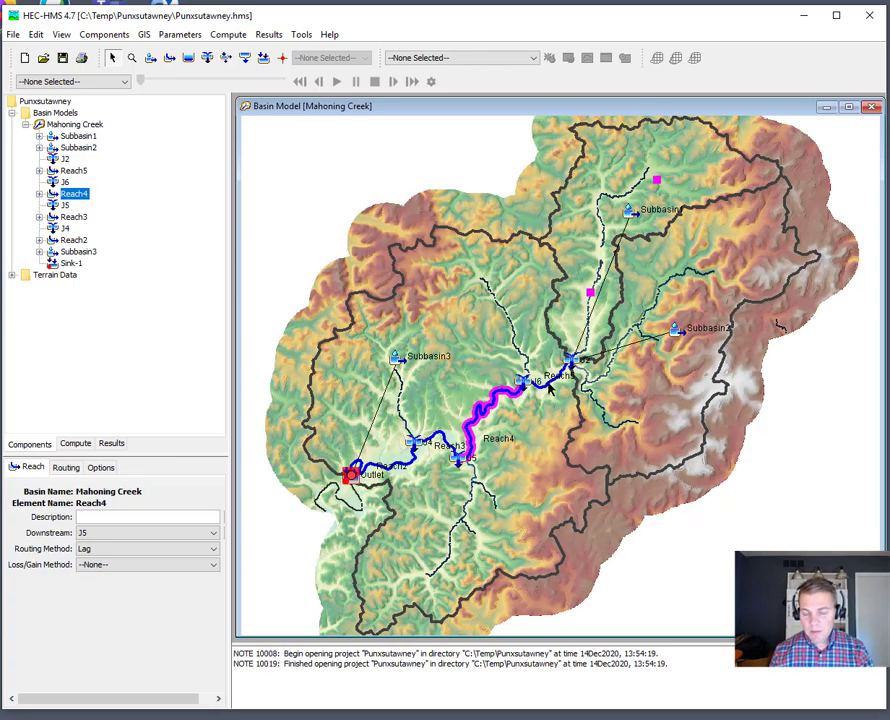
shift+click(548, 387)
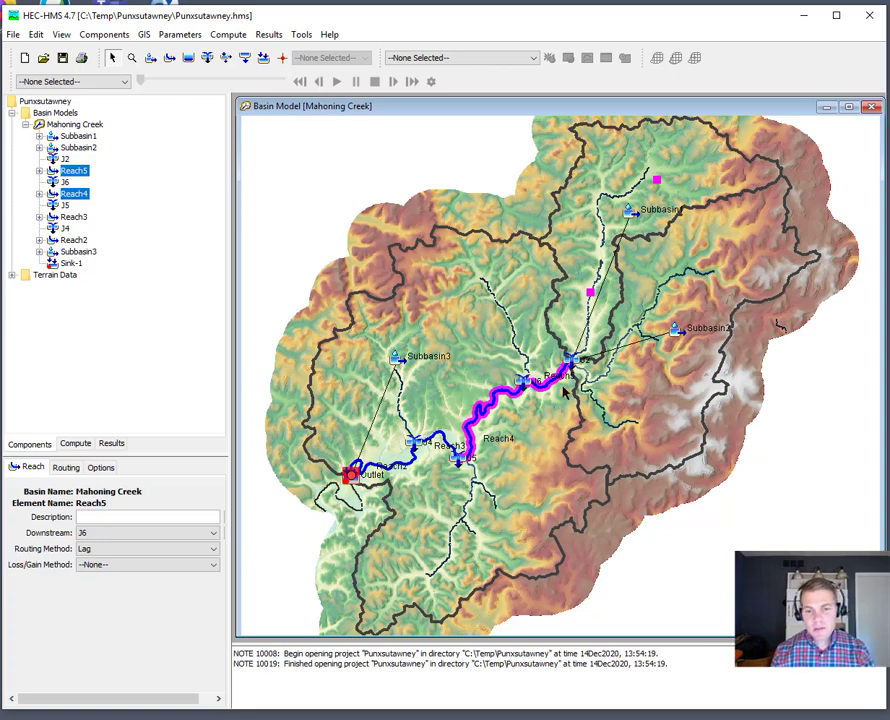
click(144, 34)
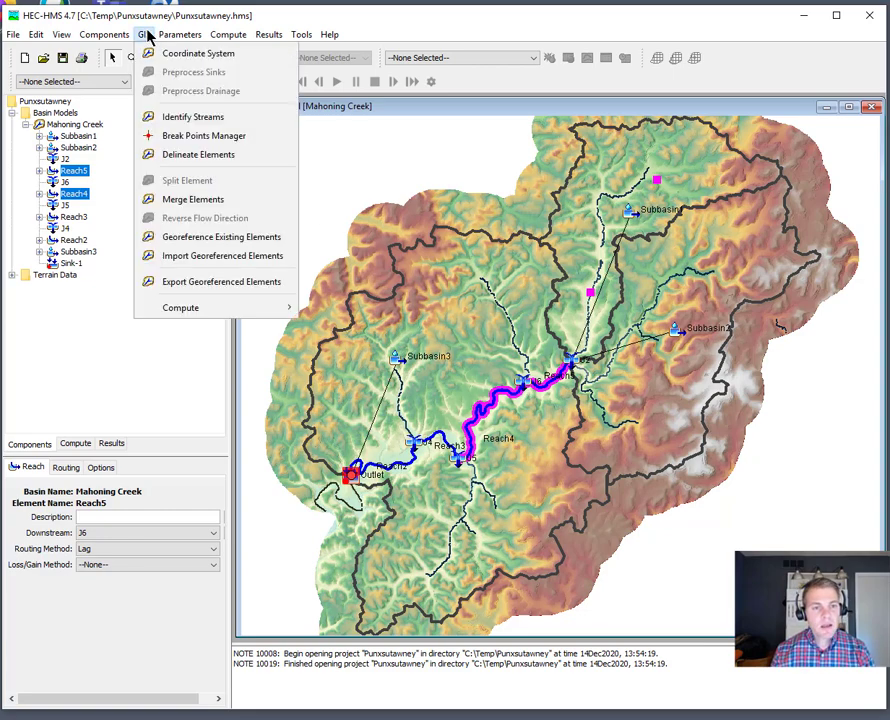
click(188, 200)
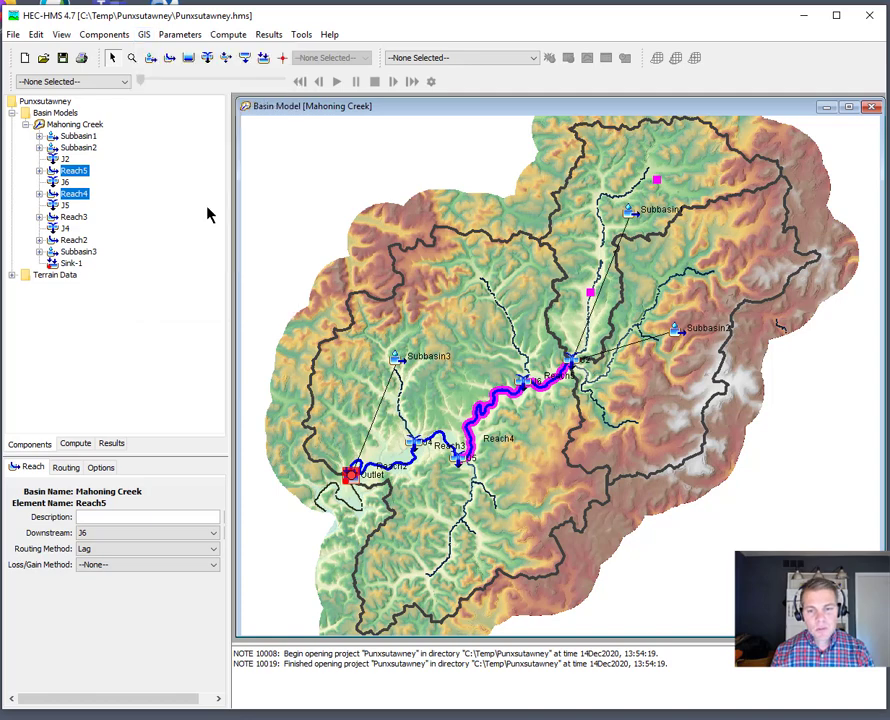
Step: Merge the long reach between J2 and J5 with the downstream Reach3, which ends at J4
click(475, 420)
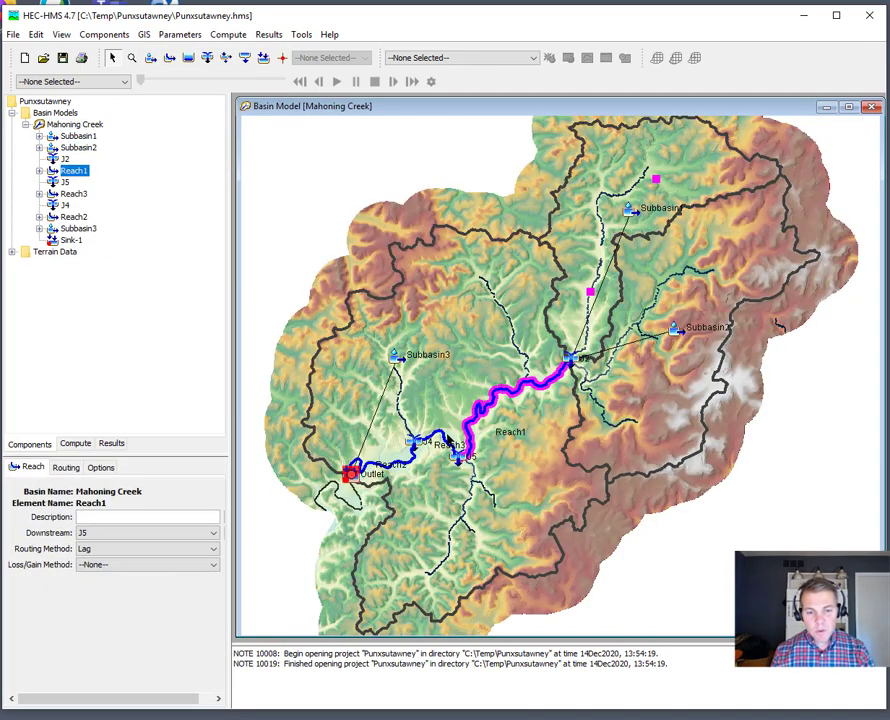
click(436, 439)
click(437, 439)
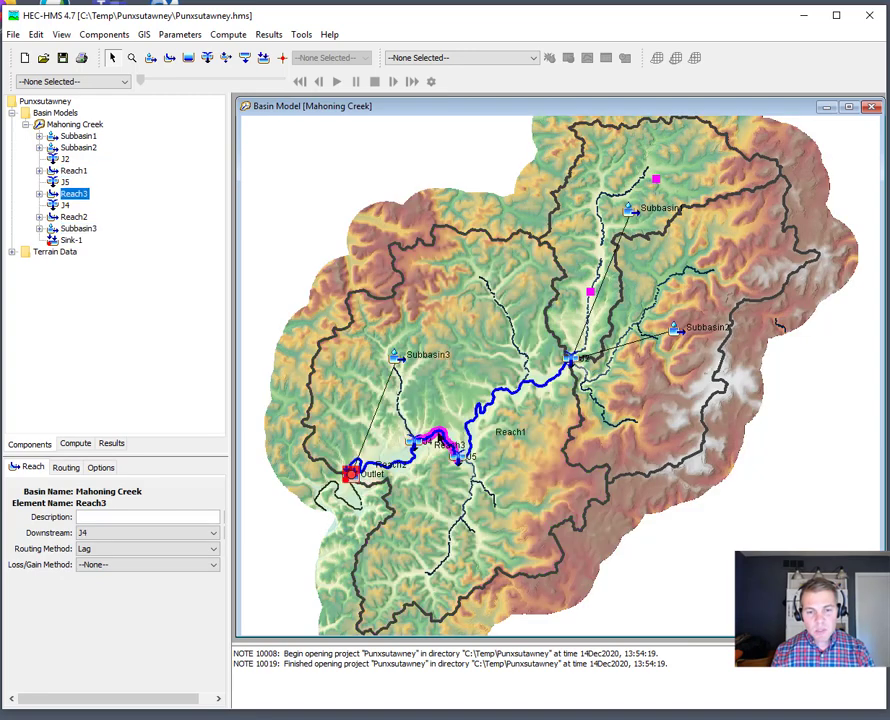
ctrl+click(471, 433)
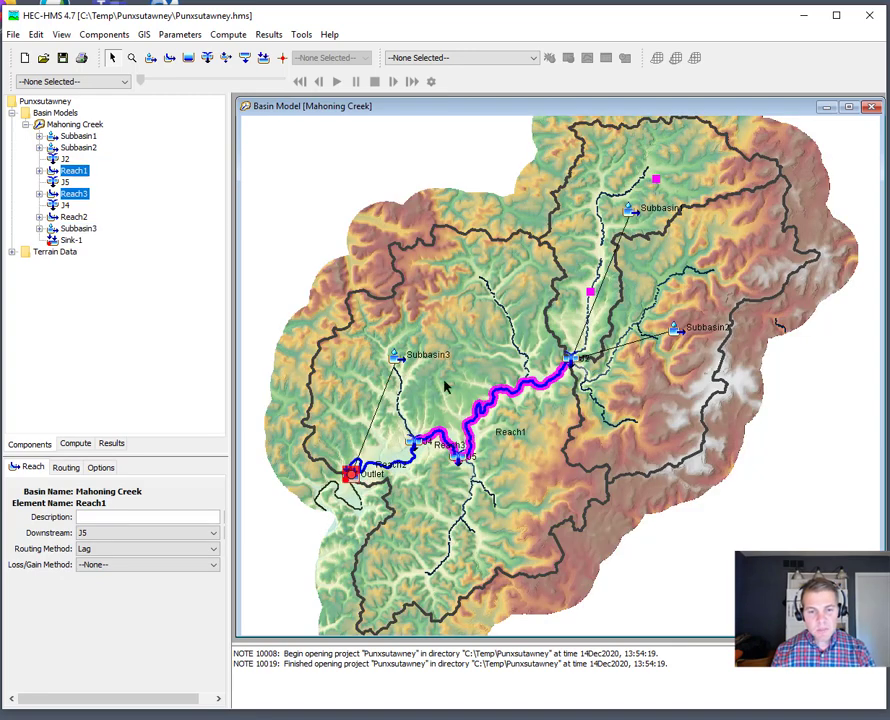
click(145, 34)
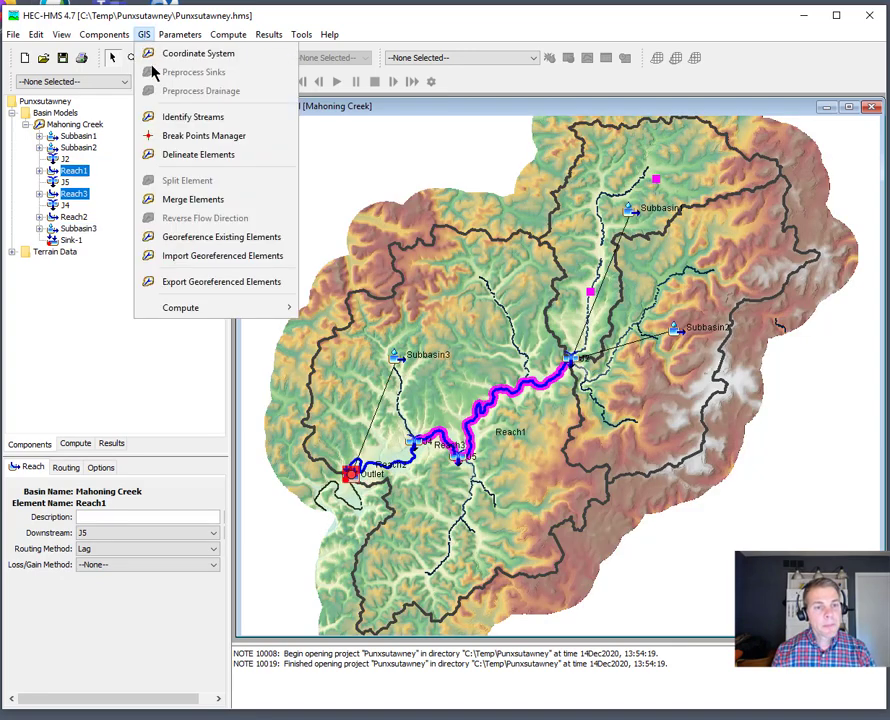
click(173, 200)
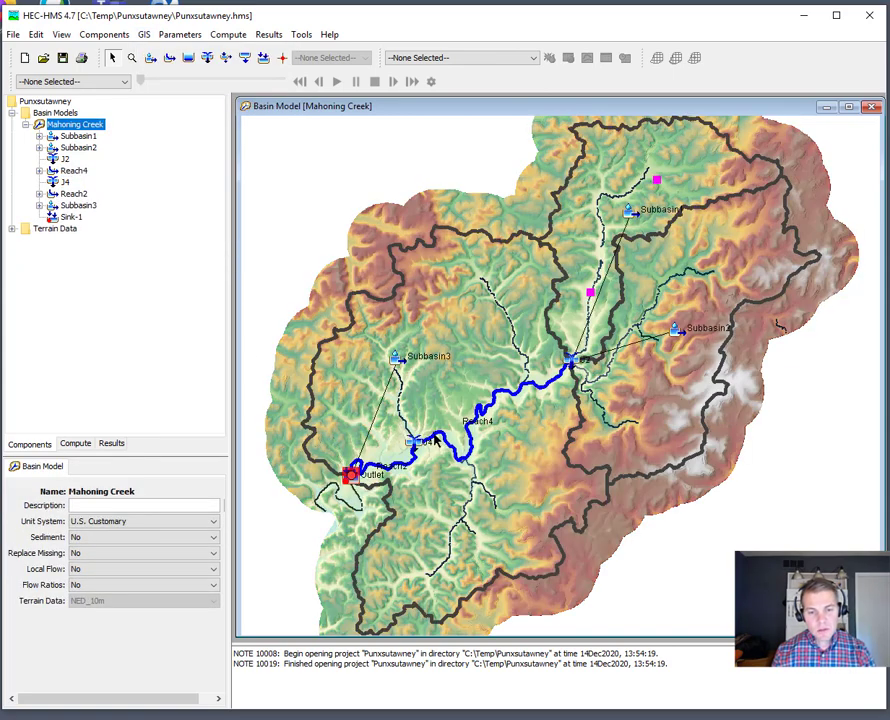
Step: Merge Reach4 with Reach2 to form a single reach from junction J2 to the sink at the outlet
click(437, 441)
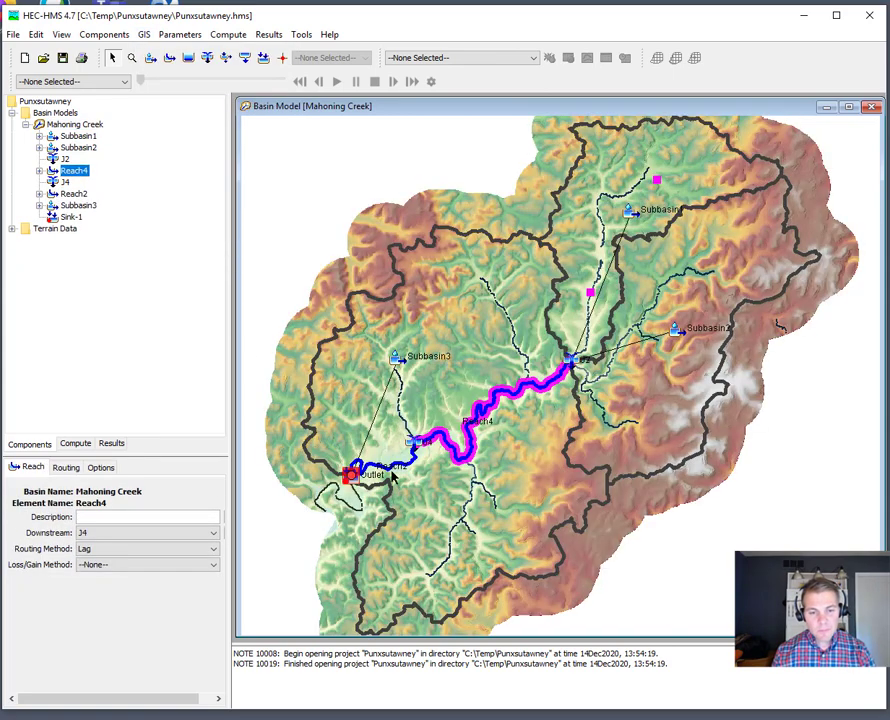
ctrl+click(390, 466)
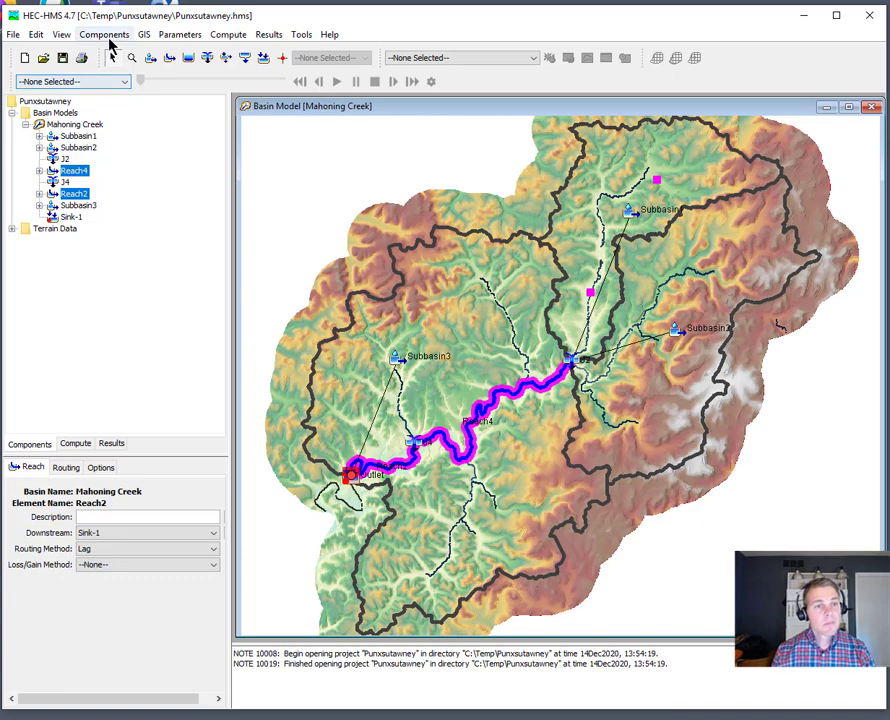
click(145, 35)
click(190, 199)
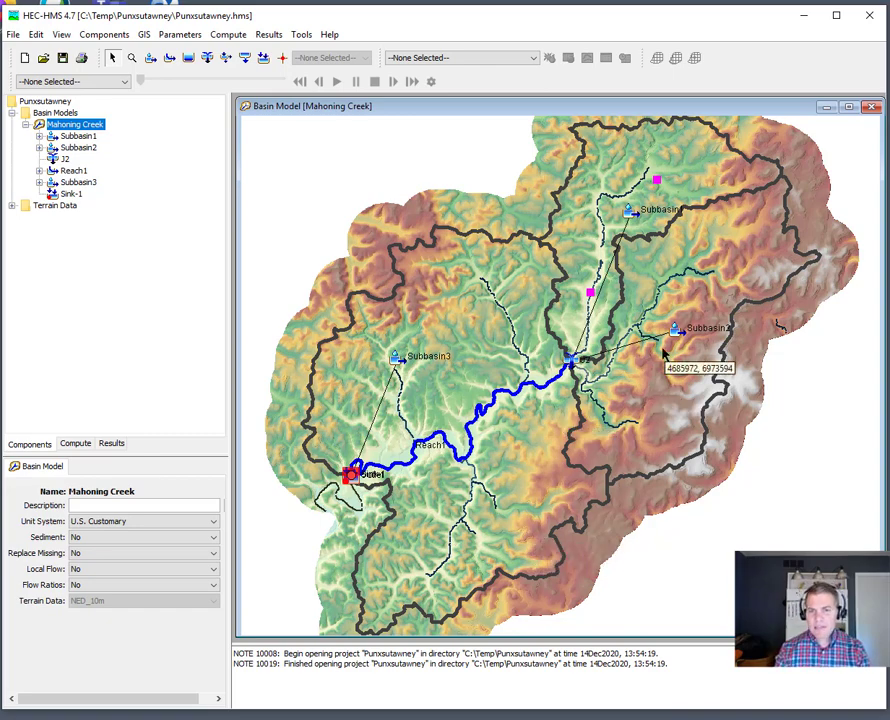
Step: Split the northern Subbasin1 on its stream at the break point just upstream of junction J2, and accept the previewed split
click(575, 300)
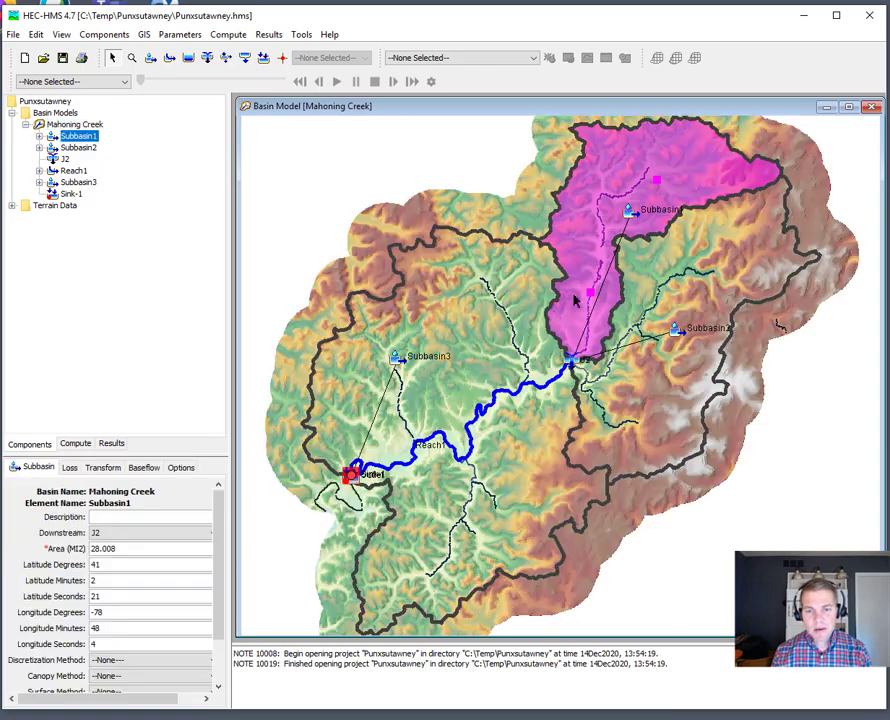
scroll(567, 318, up, 4)
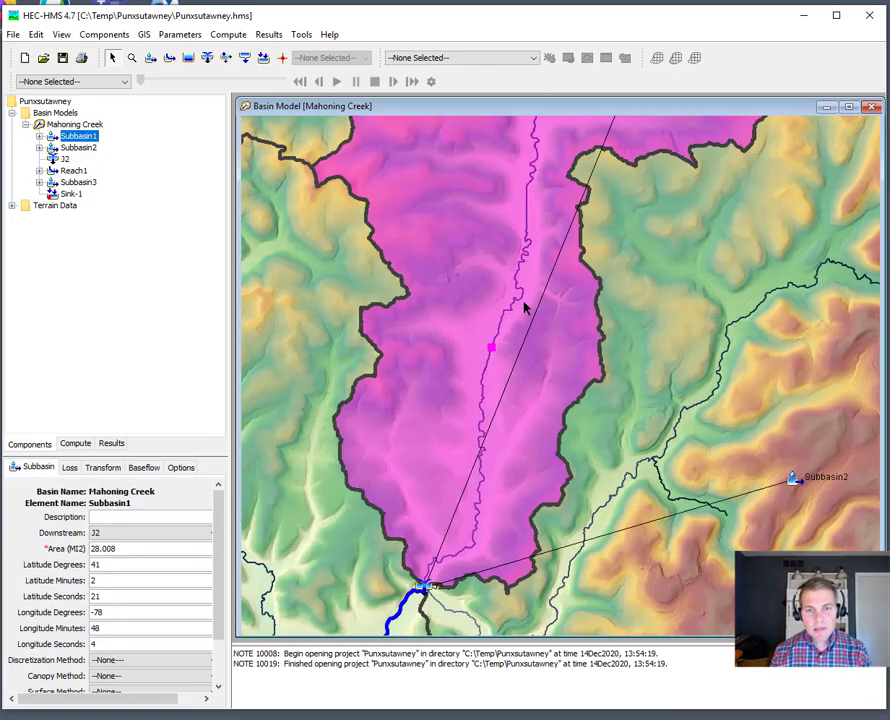
click(144, 34)
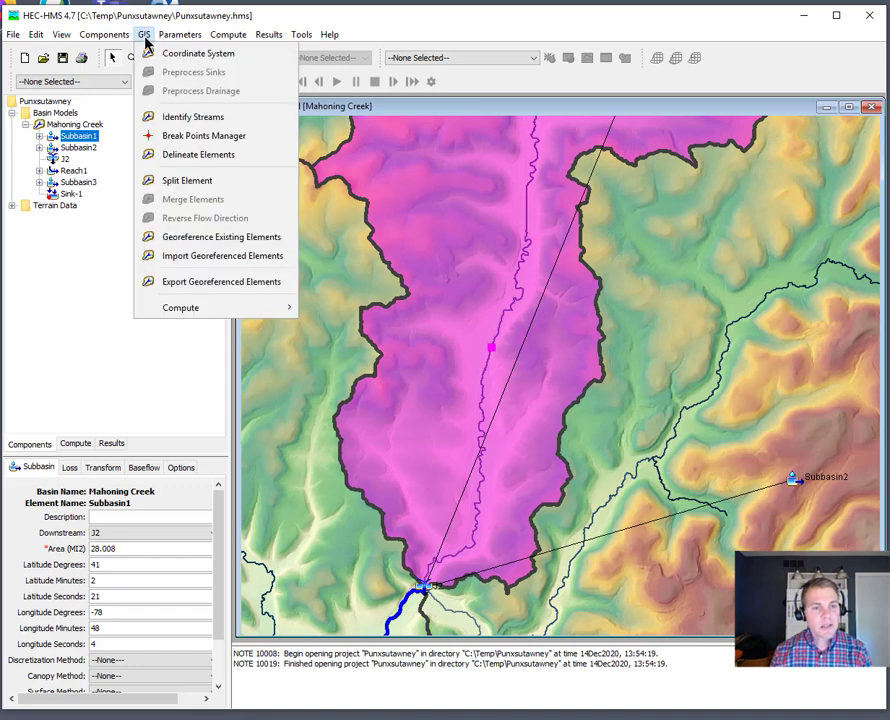
click(194, 185)
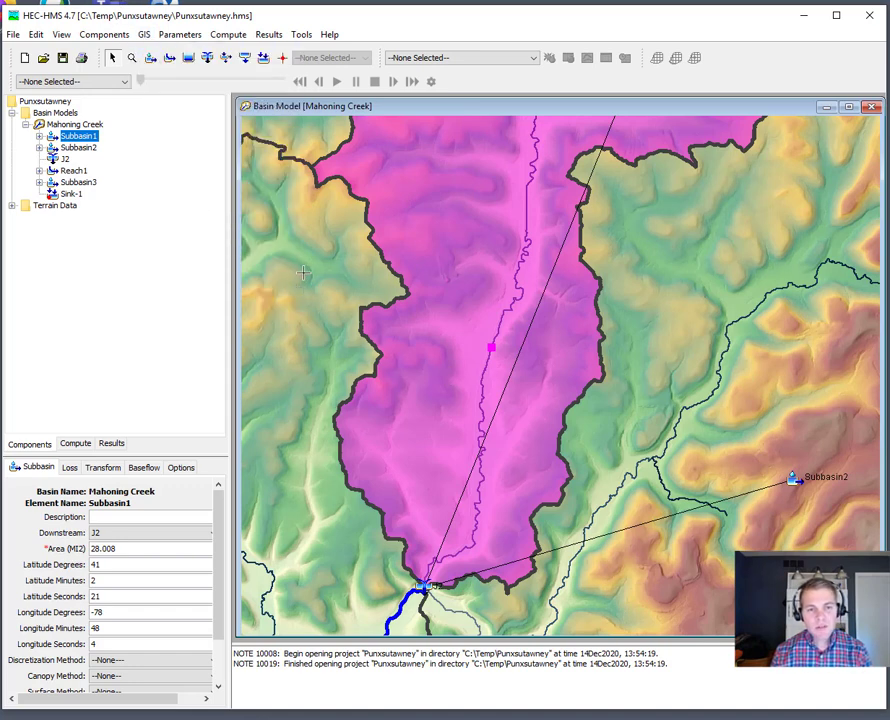
scroll(535, 349, up, 5)
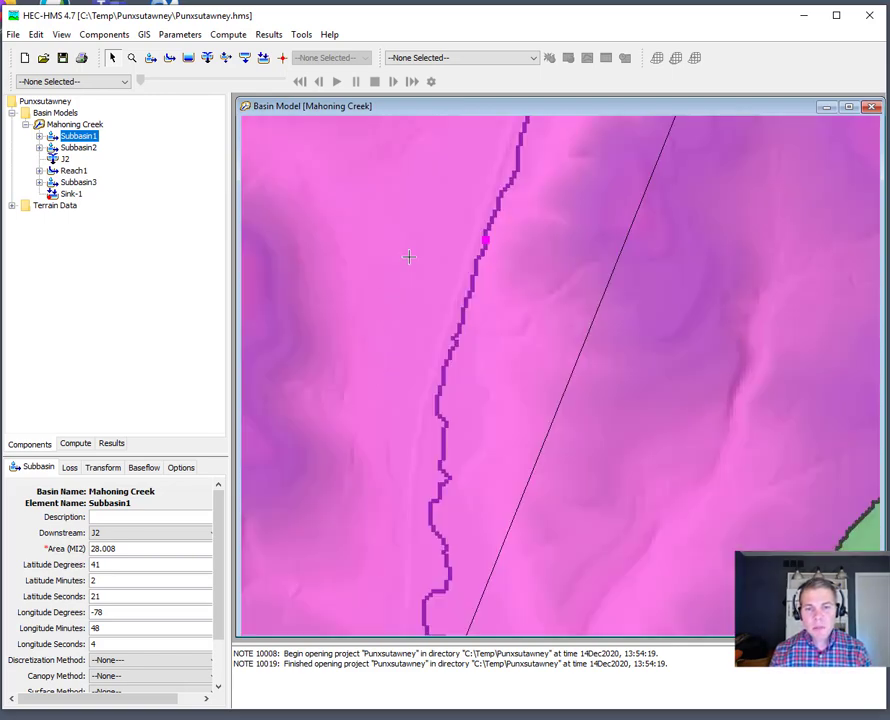
scroll(450, 265, up, 2)
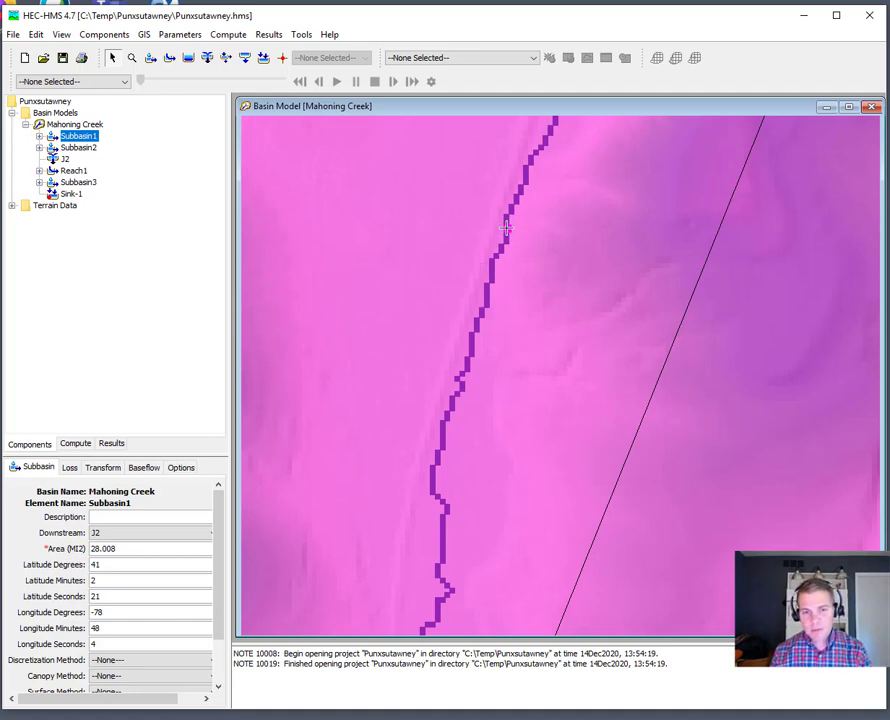
click(506, 228)
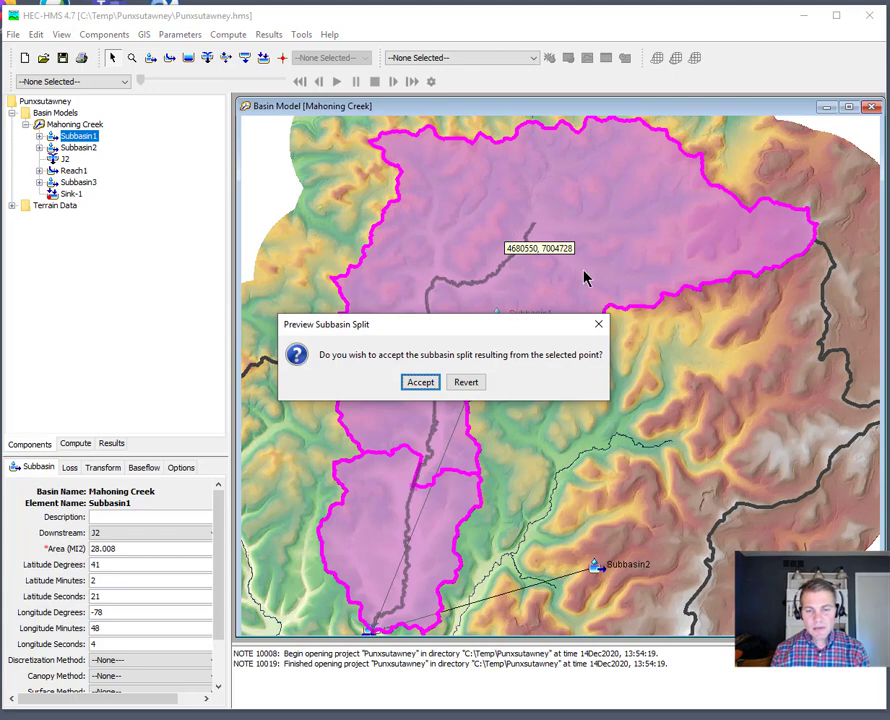
drag(477, 324, 777, 290)
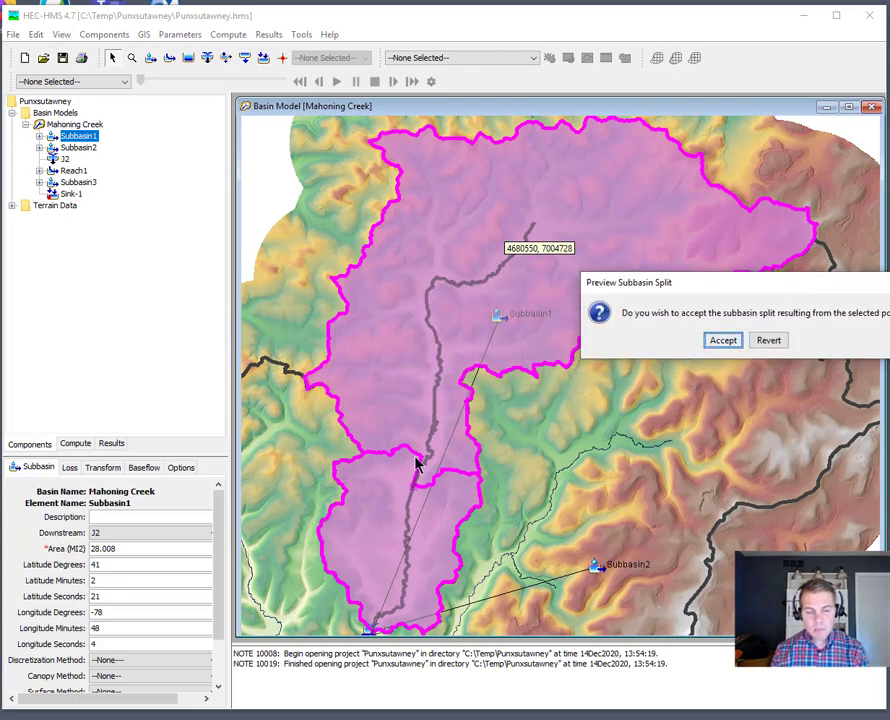
click(723, 341)
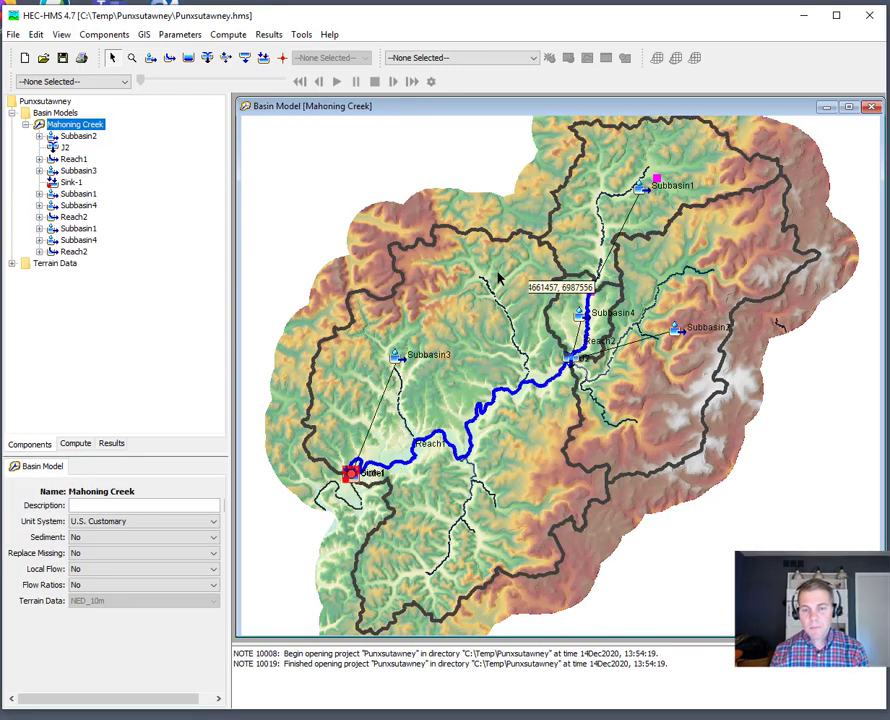
Step: Inspect the short reach above J2 and move the Subbasin4 icon off it to the west side of its subbasin
drag(464, 281, 311, 341)
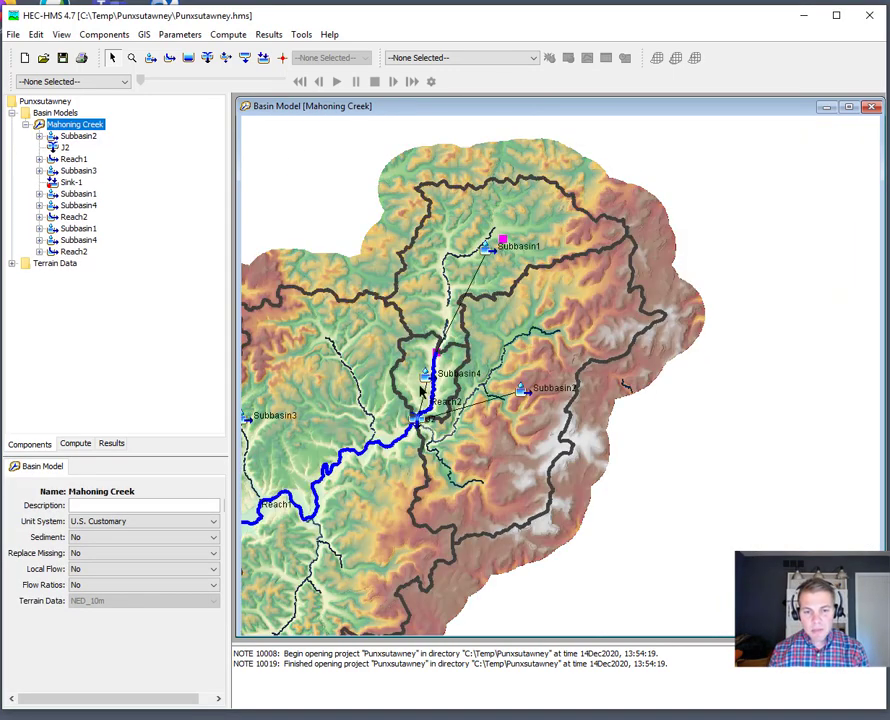
click(434, 387)
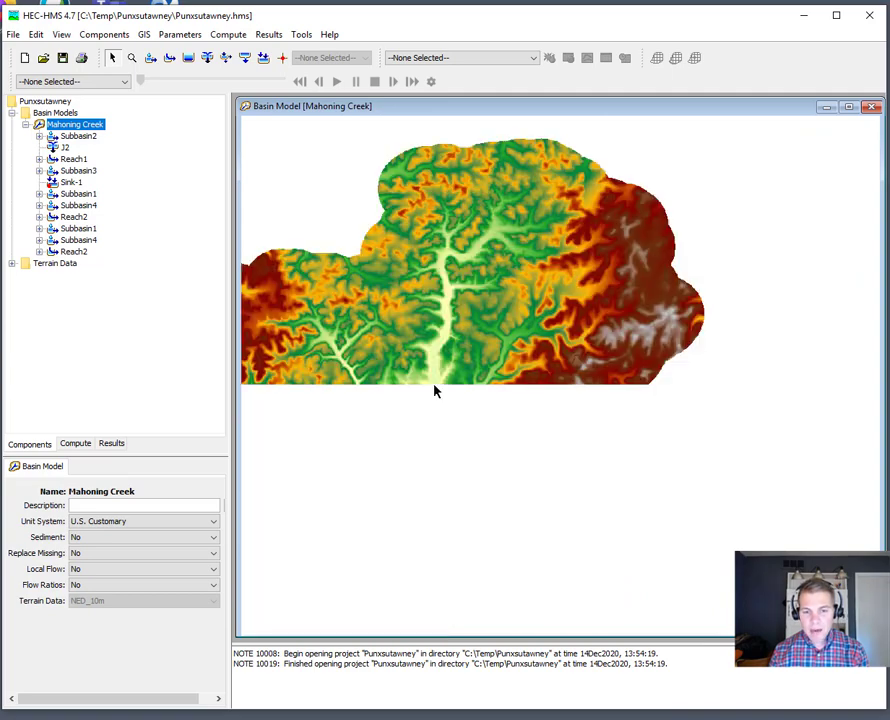
scroll(439, 358, up, 2)
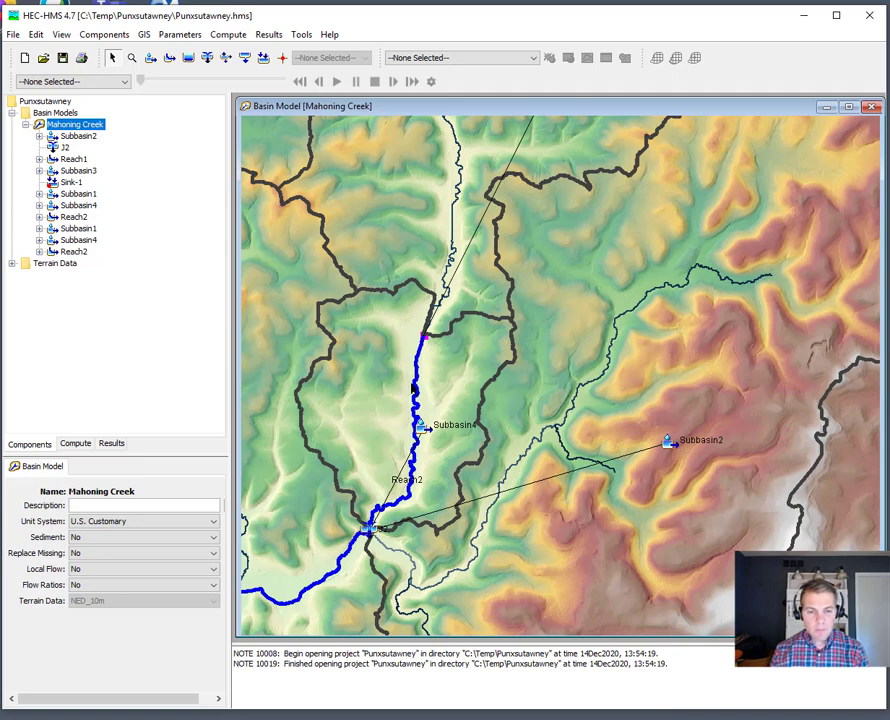
click(418, 404)
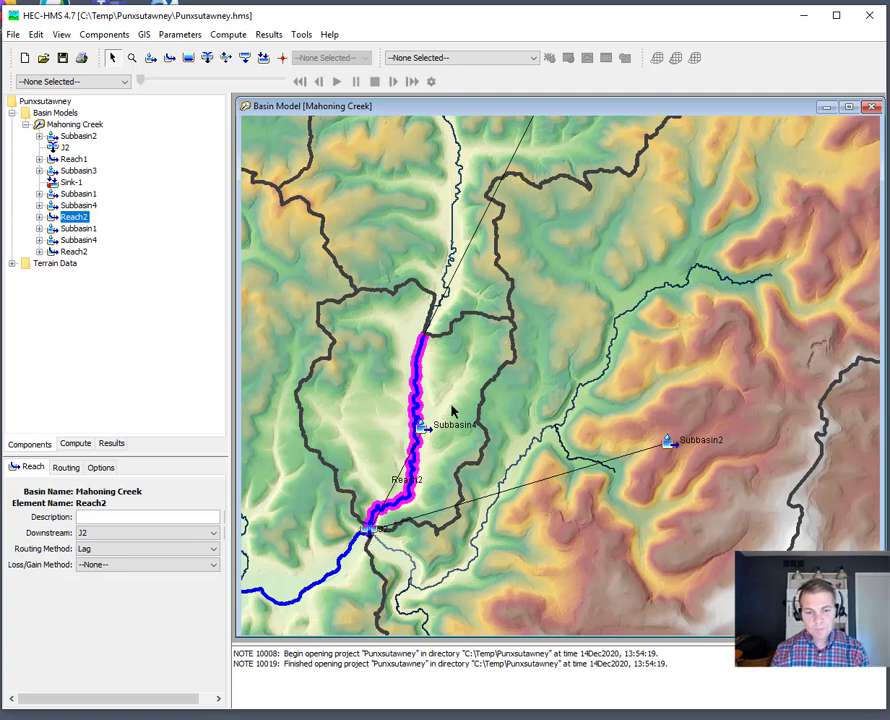
drag(424, 428, 352, 413)
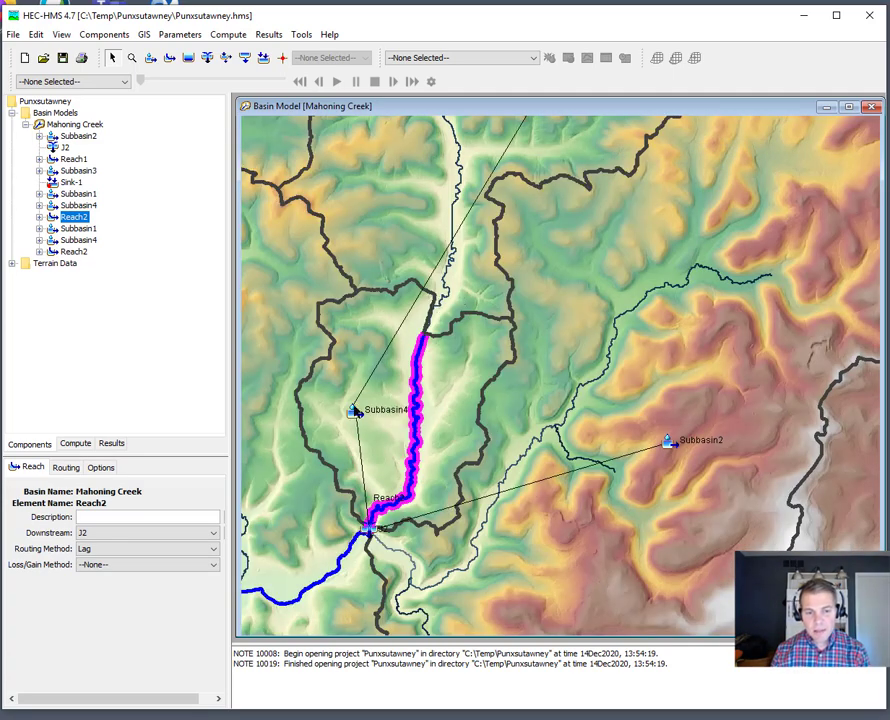
Step: Move the Subbasin4 icon northeast toward Reach2 and create a junction named Junction-1 near the reach's upstream end
drag(357, 412, 386, 374)
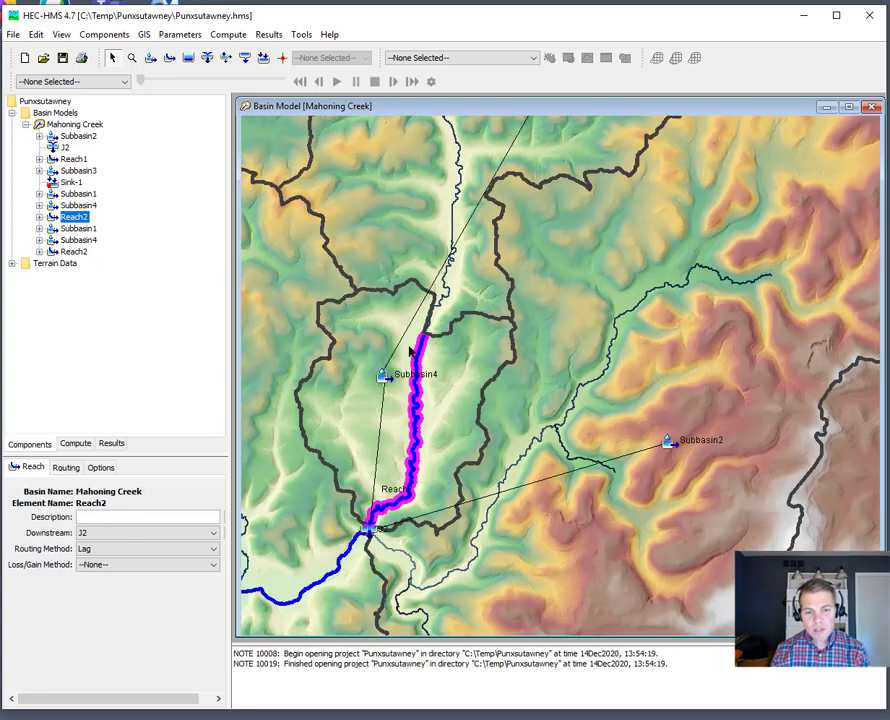
click(410, 351)
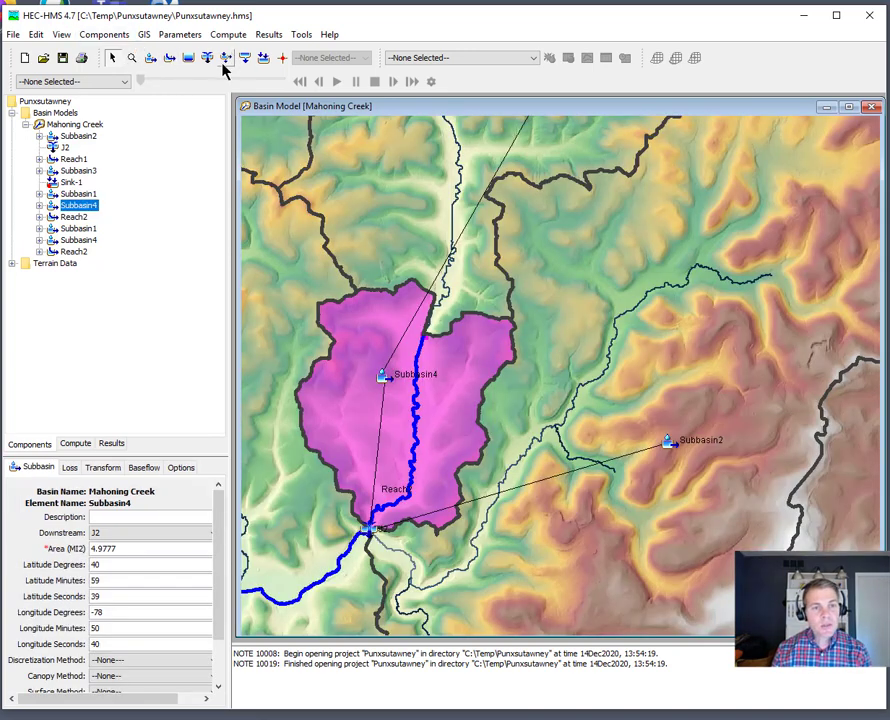
click(434, 318)
click(539, 383)
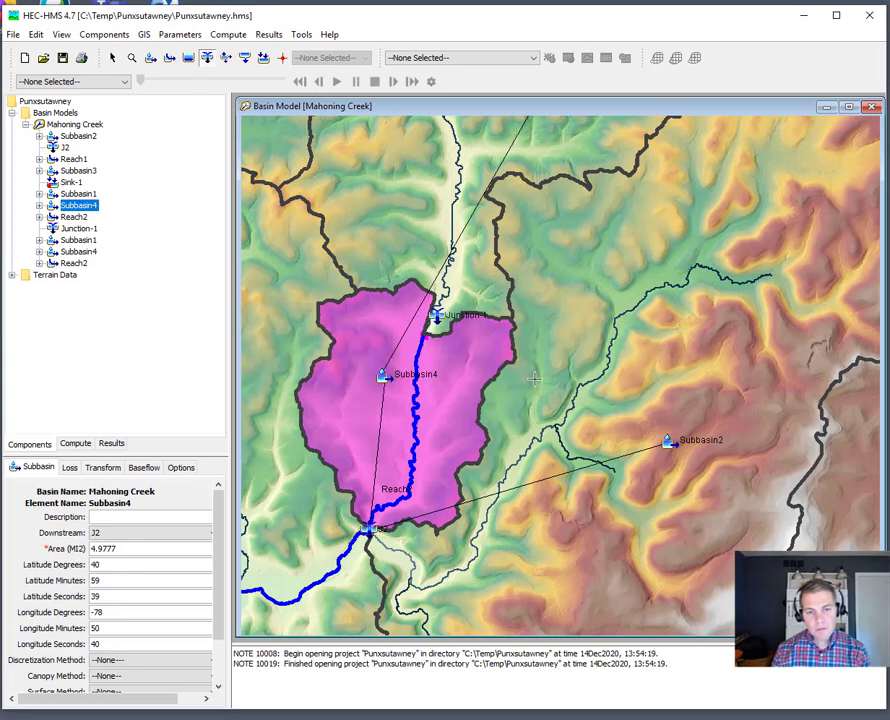
click(113, 60)
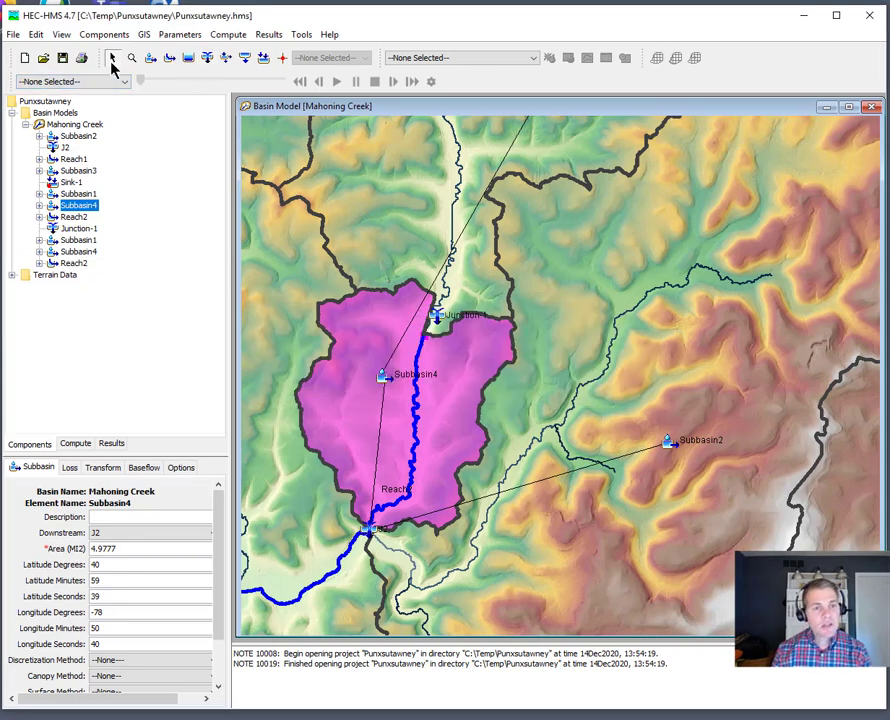
Step: Try to set the downstream element of the northern Subbasin1 to Junction-1, and save the project
click(418, 166)
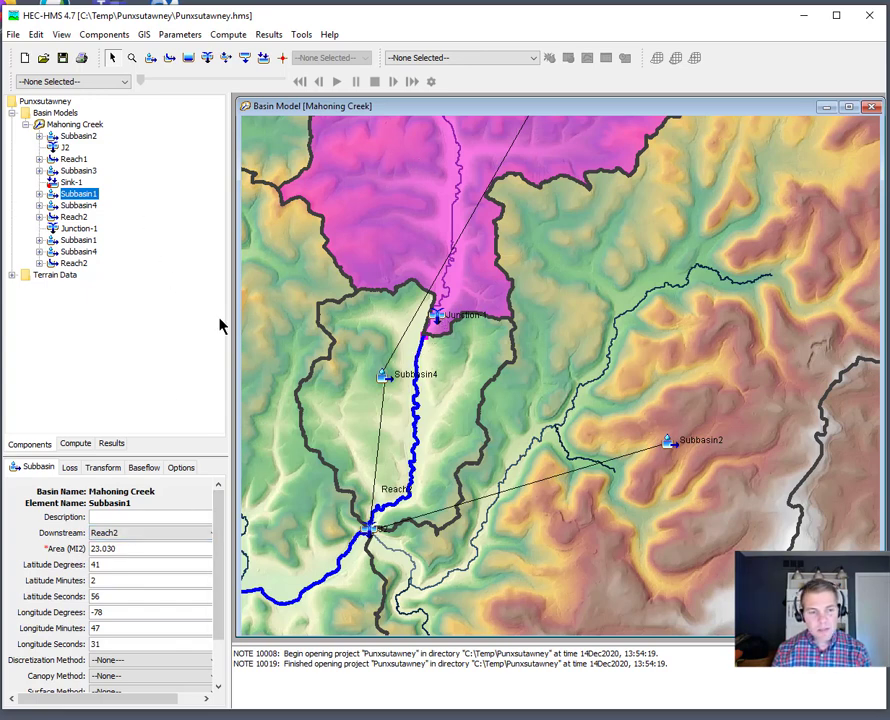
click(128, 541)
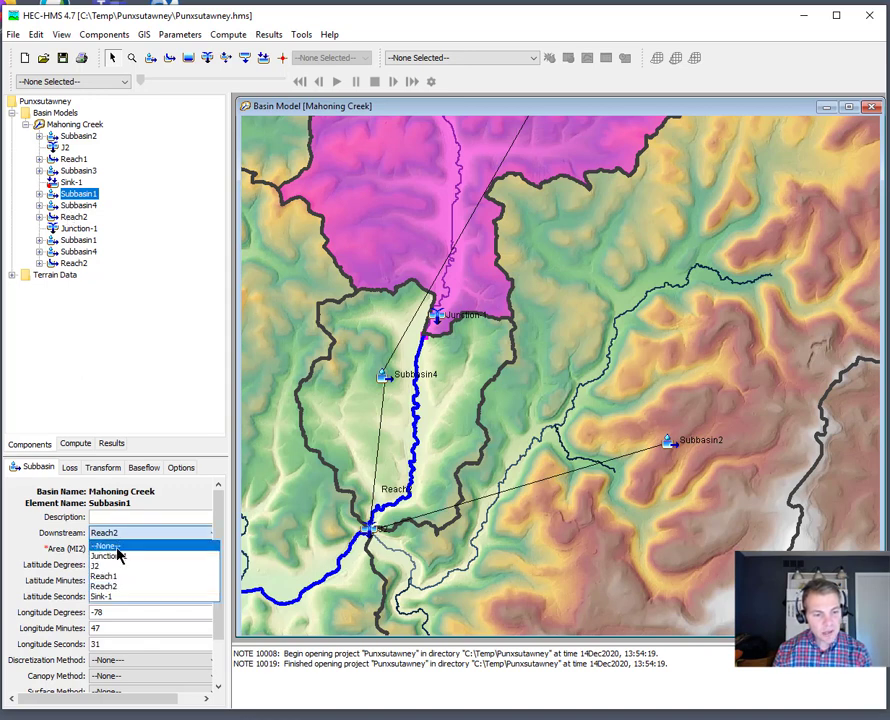
click(115, 559)
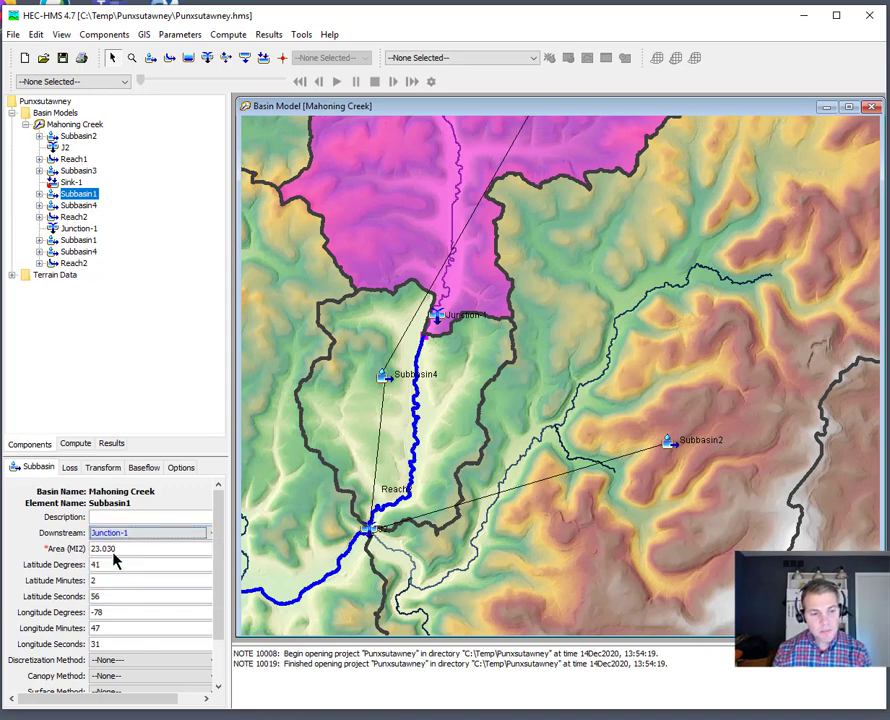
click(60, 60)
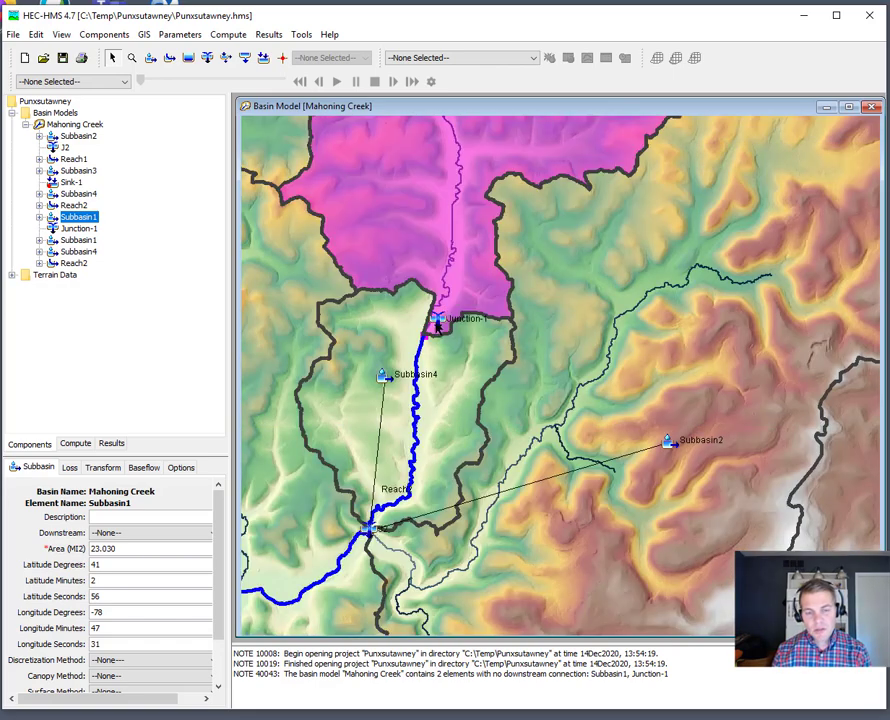
Step: Connect Junction-1 downstream to Reach2 and save the project
right_click(438, 320)
click(507, 415)
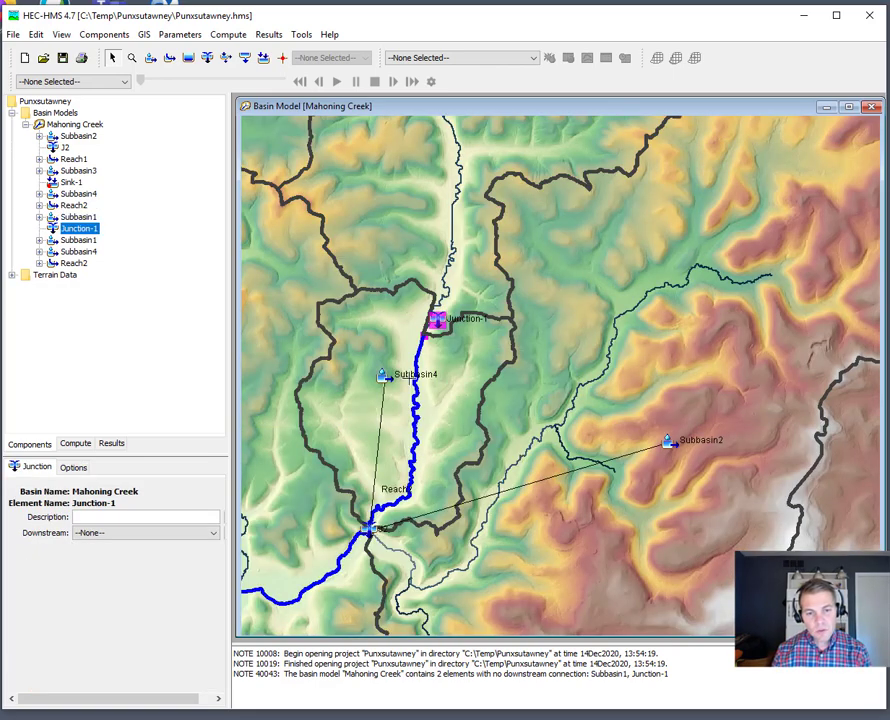
click(415, 379)
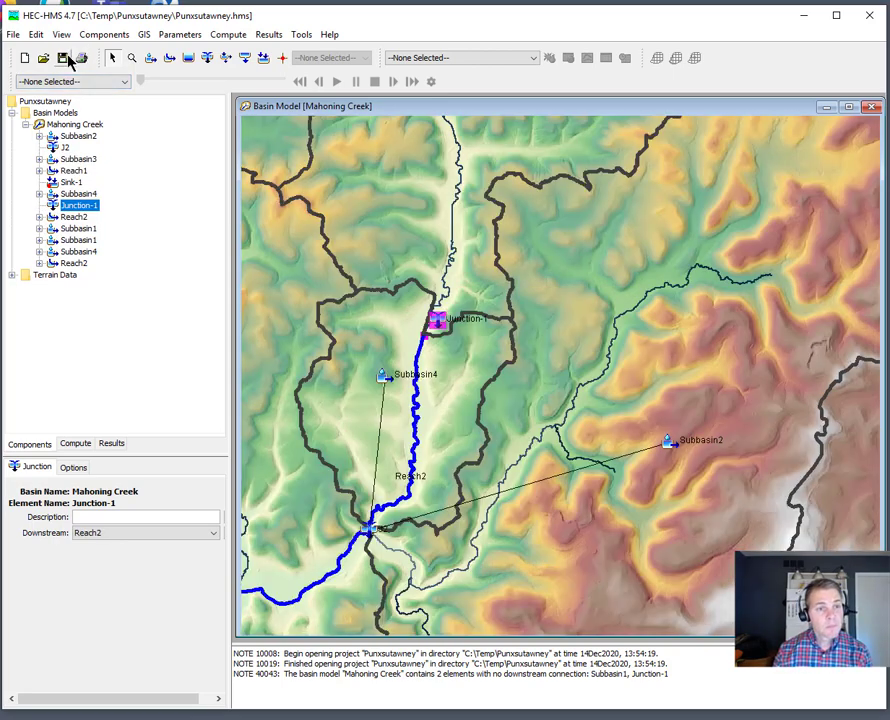
click(62, 60)
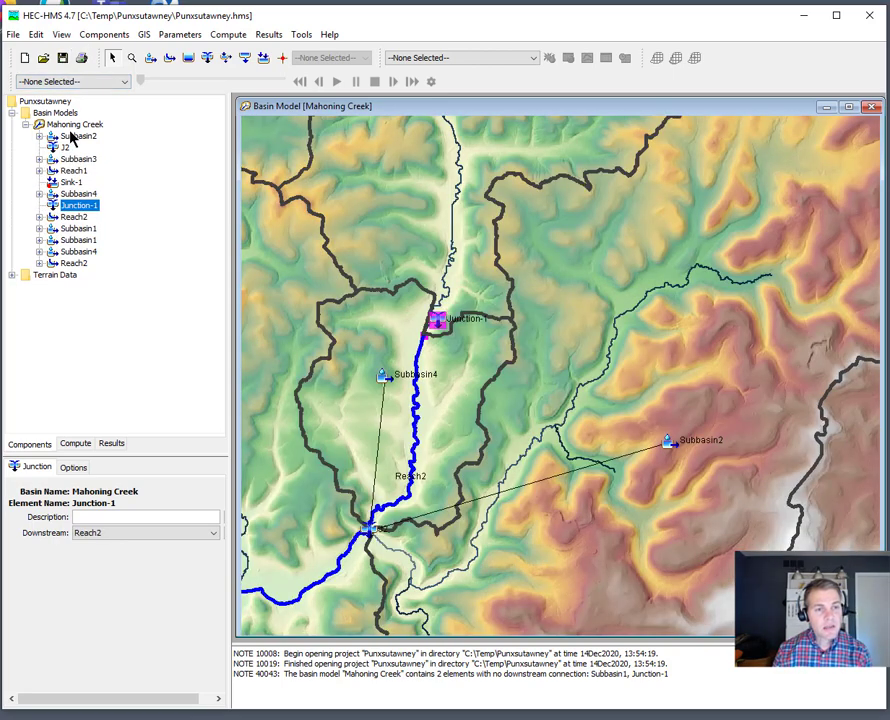
Step: Re-sort the Mahoning Creek elements hydrologically and check Junction-1's downstream connection
right_click(72, 127)
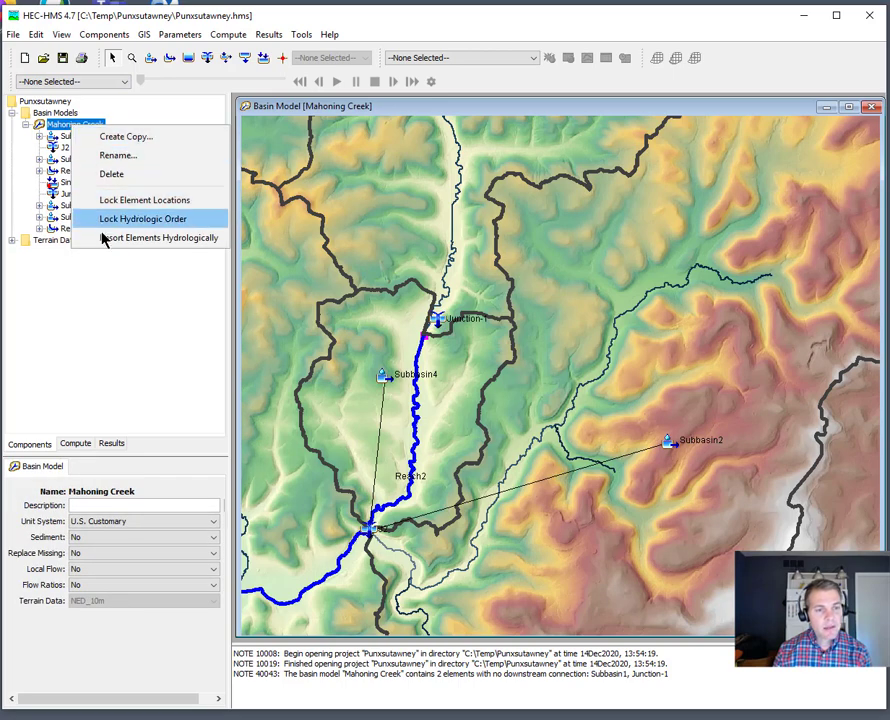
click(149, 238)
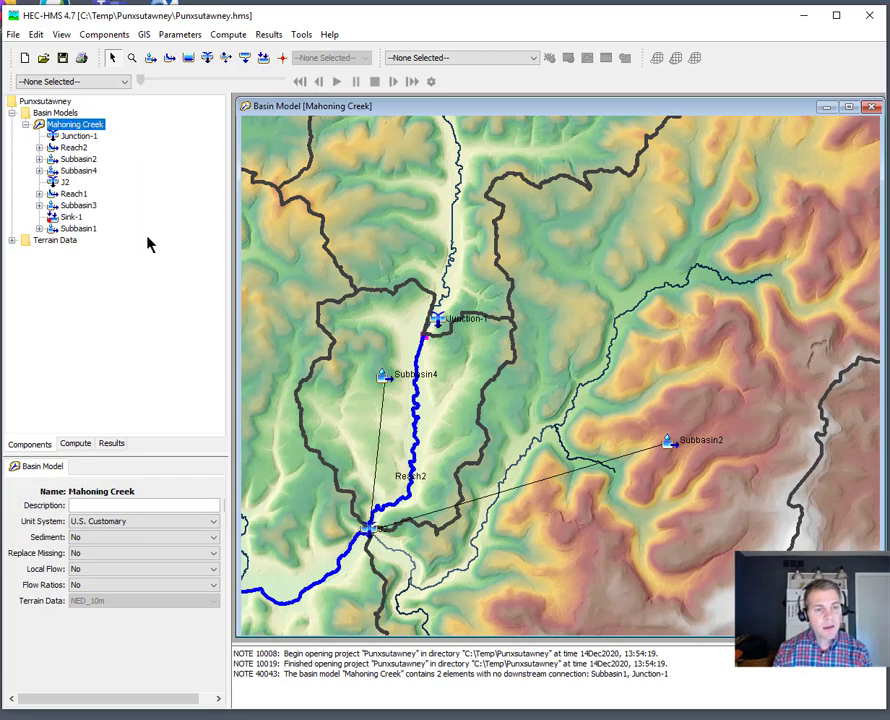
click(80, 136)
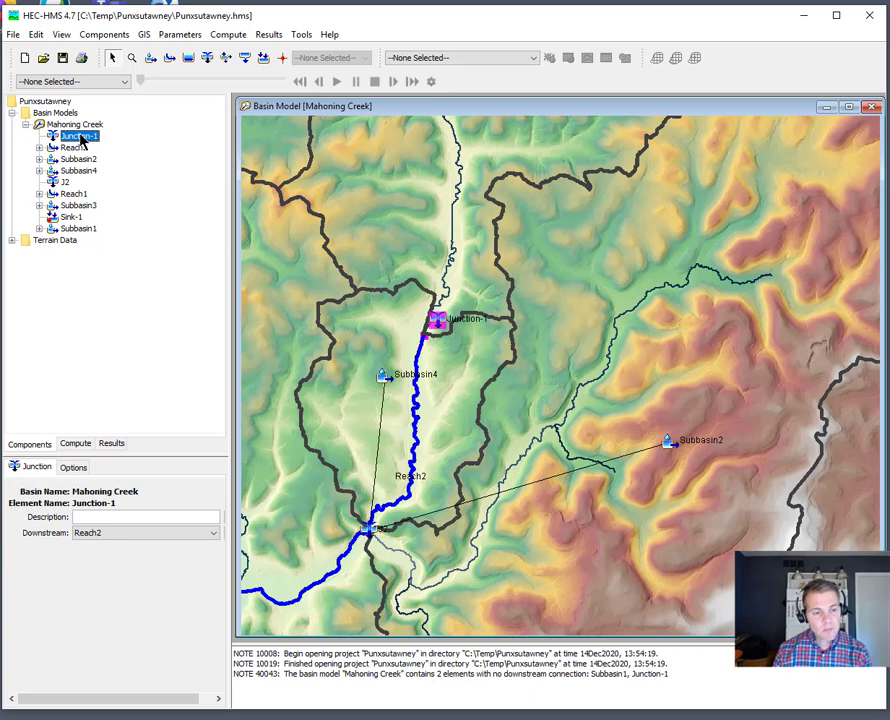
Step: Set the downstream element of Subbasin1 to Junction-1 and save the project
scroll(450, 343, down, 3)
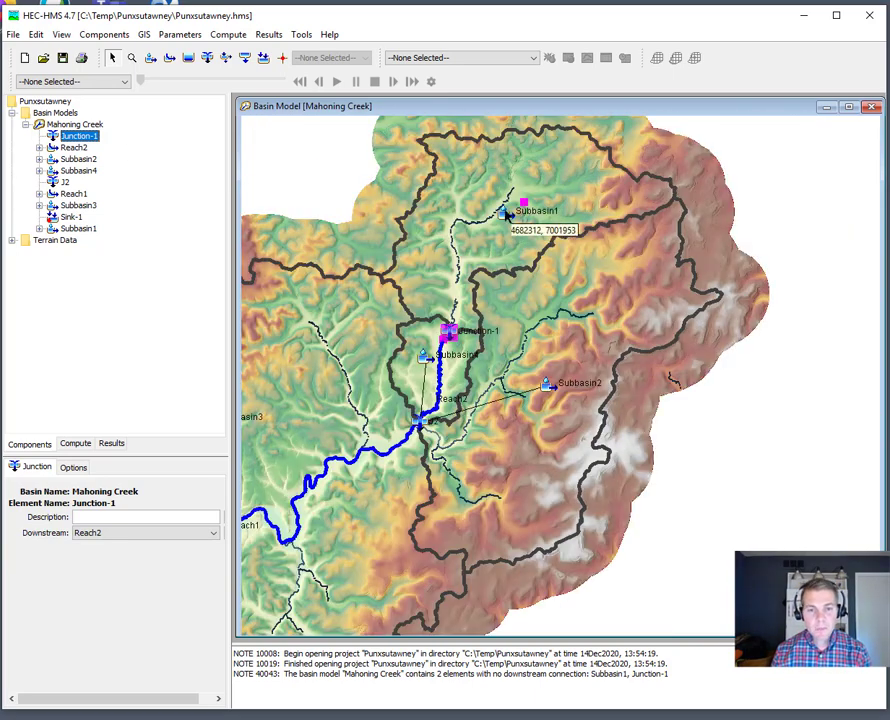
click(506, 213)
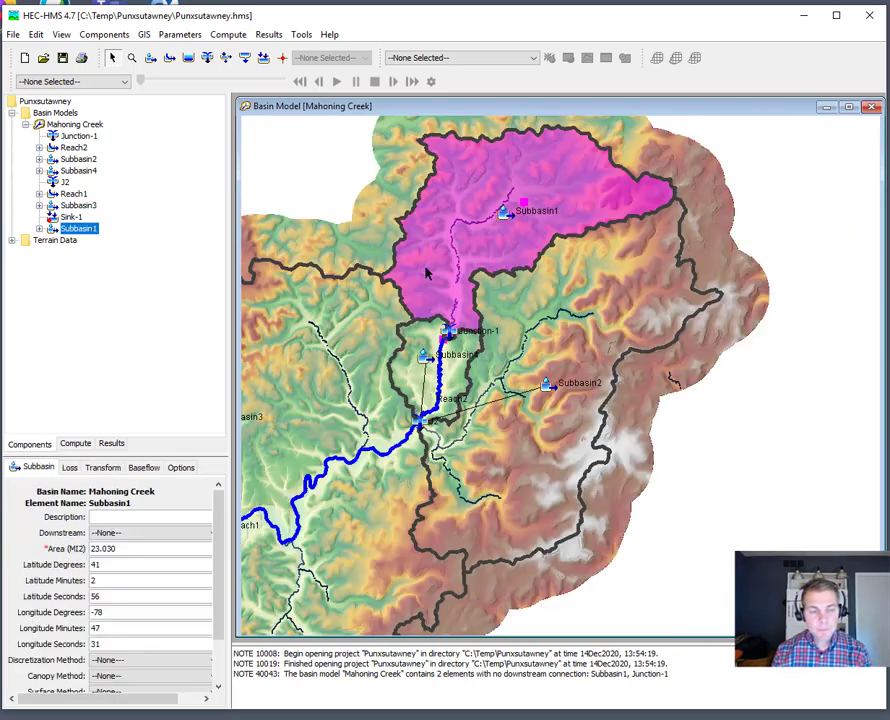
click(109, 533)
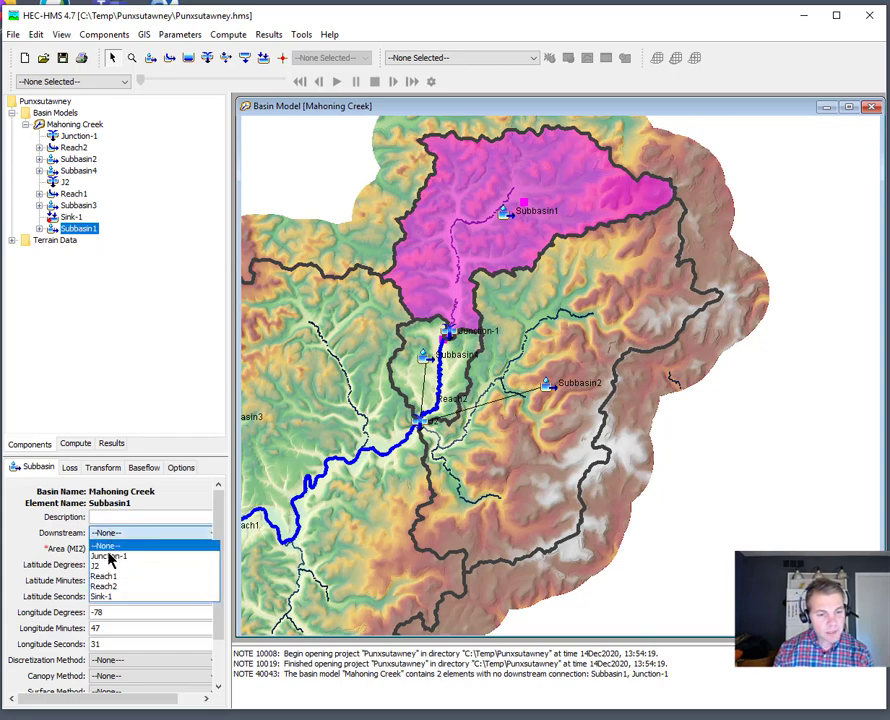
click(100, 553)
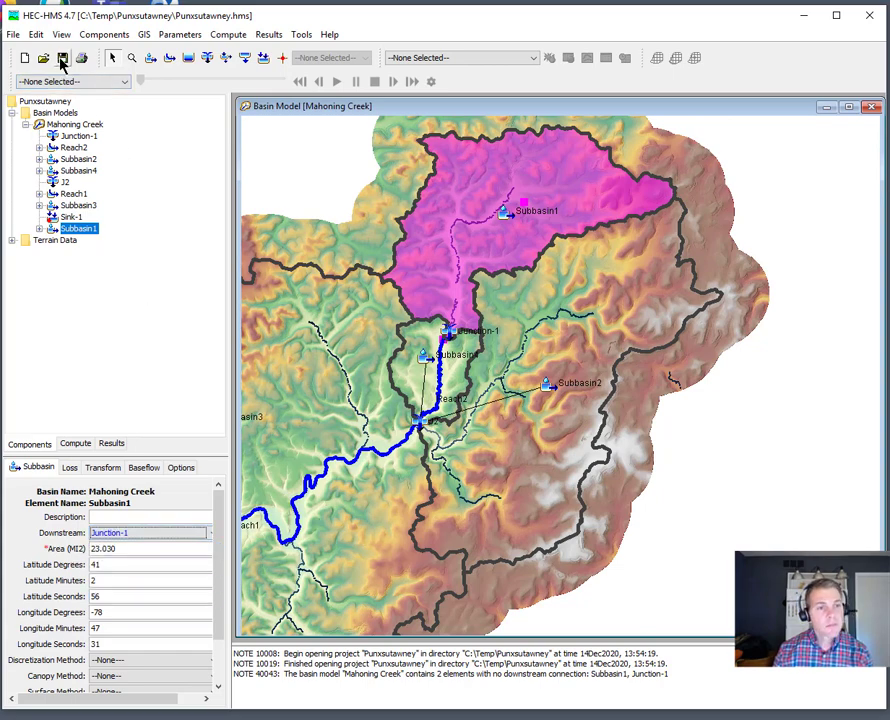
click(62, 59)
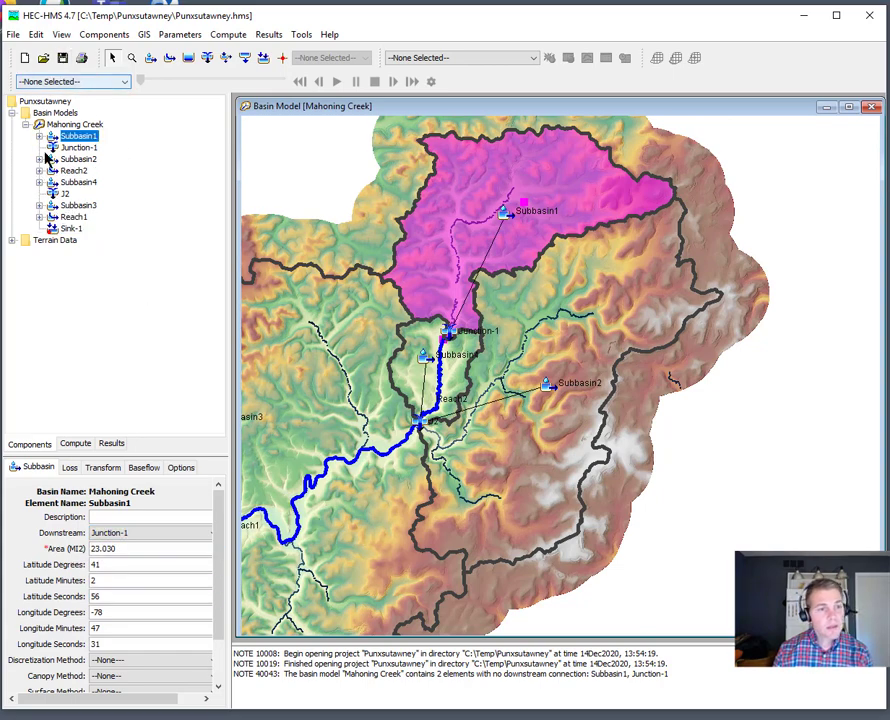
Step: Re-sort the Mahoning Creek elements hydrologically again and review them in order from Subbasin1 down to Reach1
right_click(64, 124)
click(118, 238)
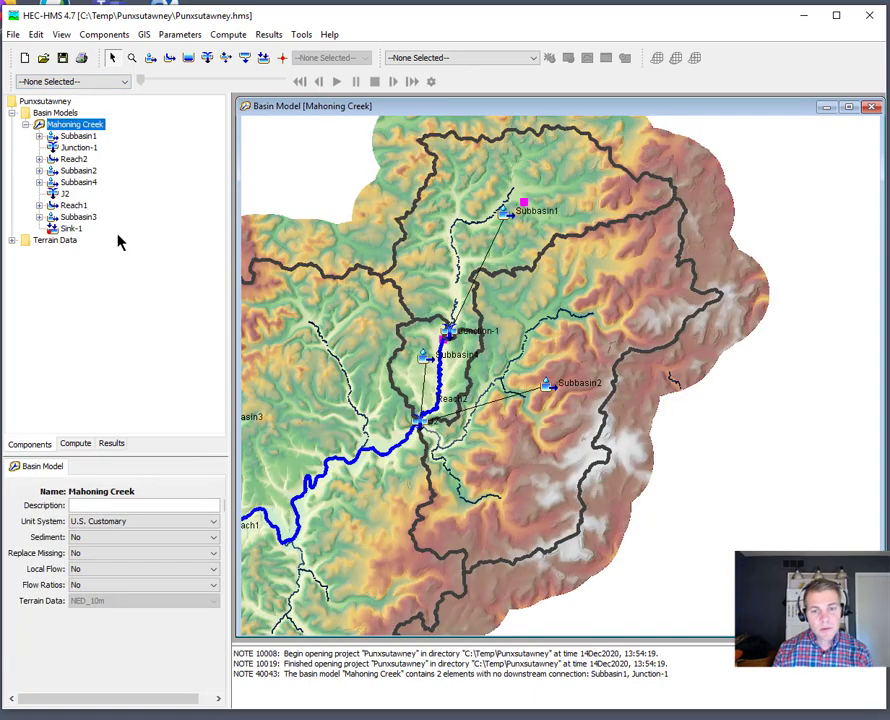
key(Down)
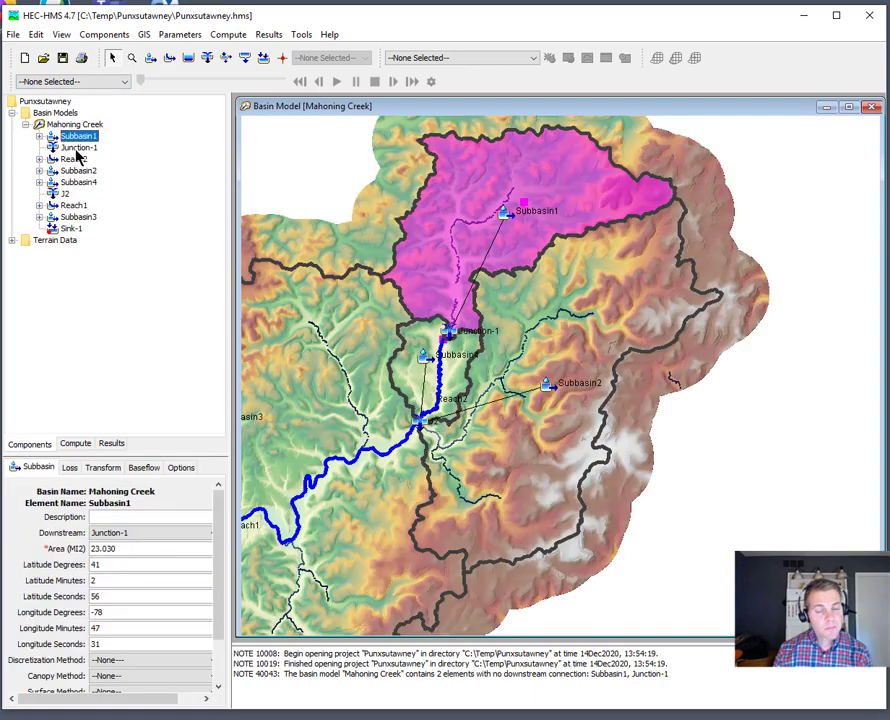
click(78, 149)
click(74, 161)
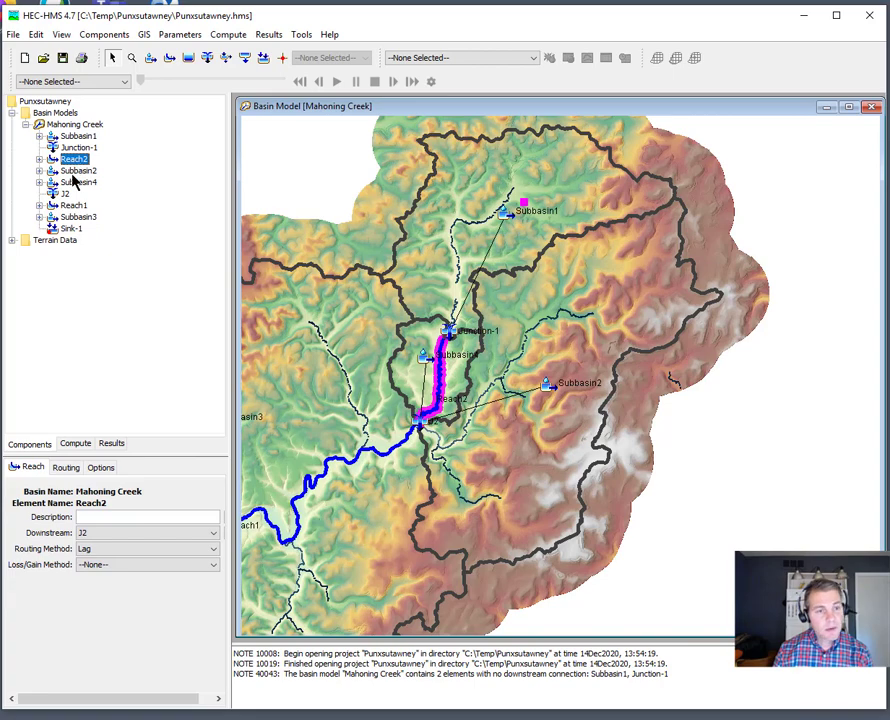
click(75, 172)
click(78, 183)
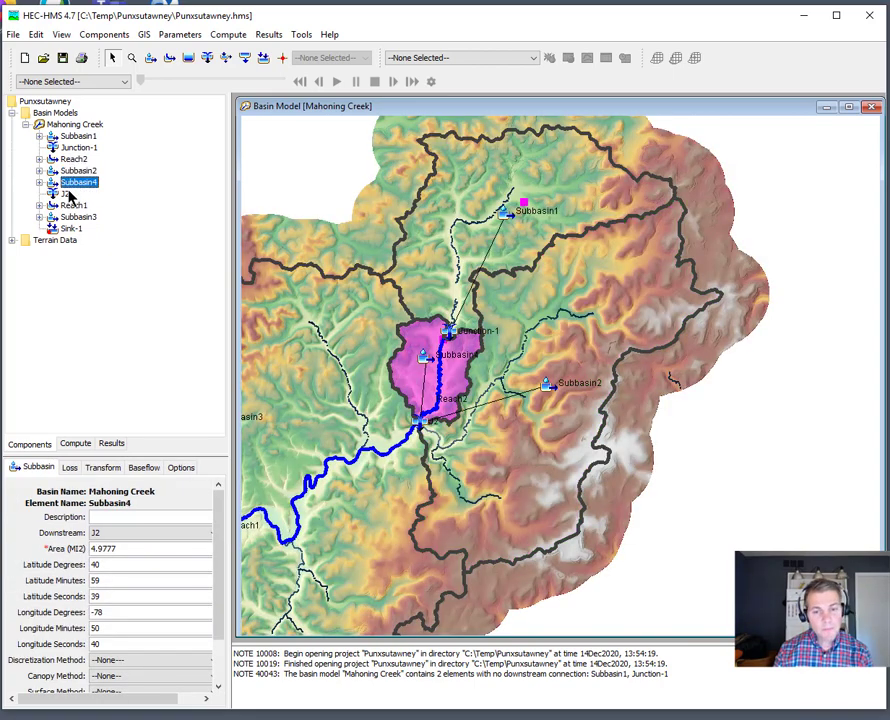
click(65, 194)
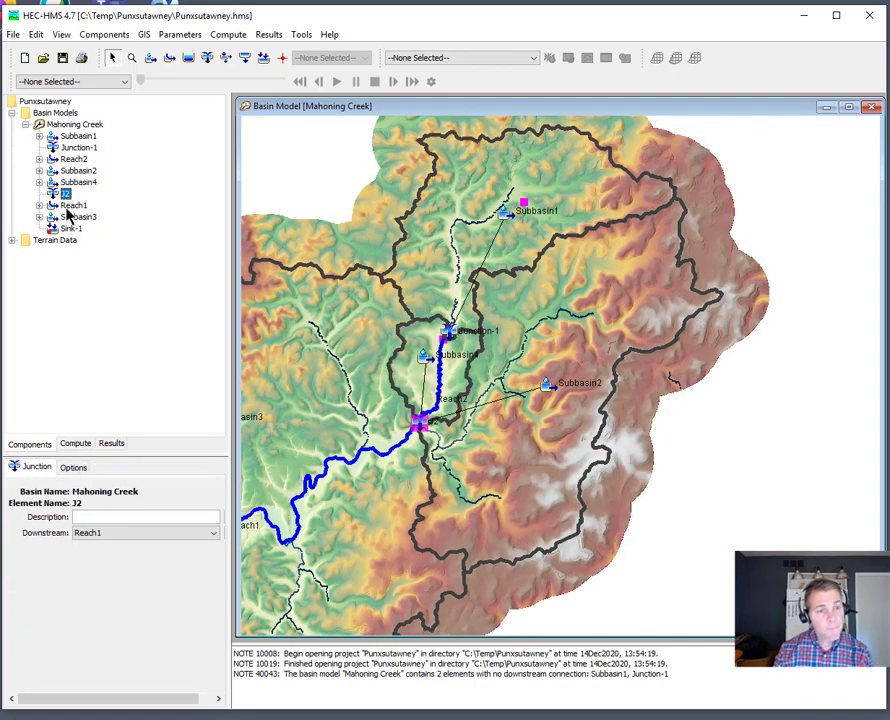
click(72, 205)
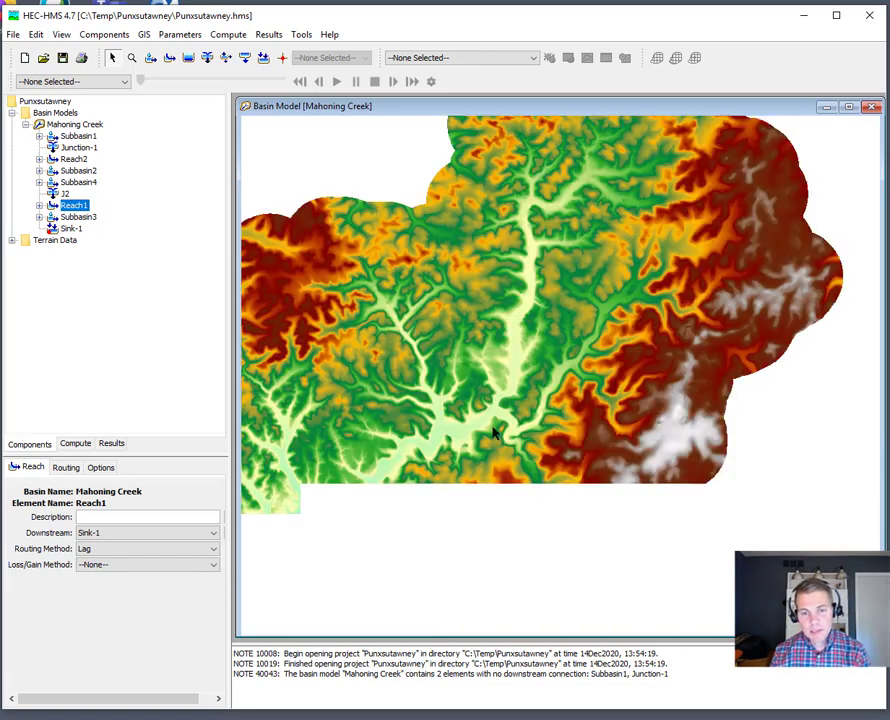
Step: Inspect Reach2 and move the Subbasin4 icon farther west of it within its subbasin
click(527, 357)
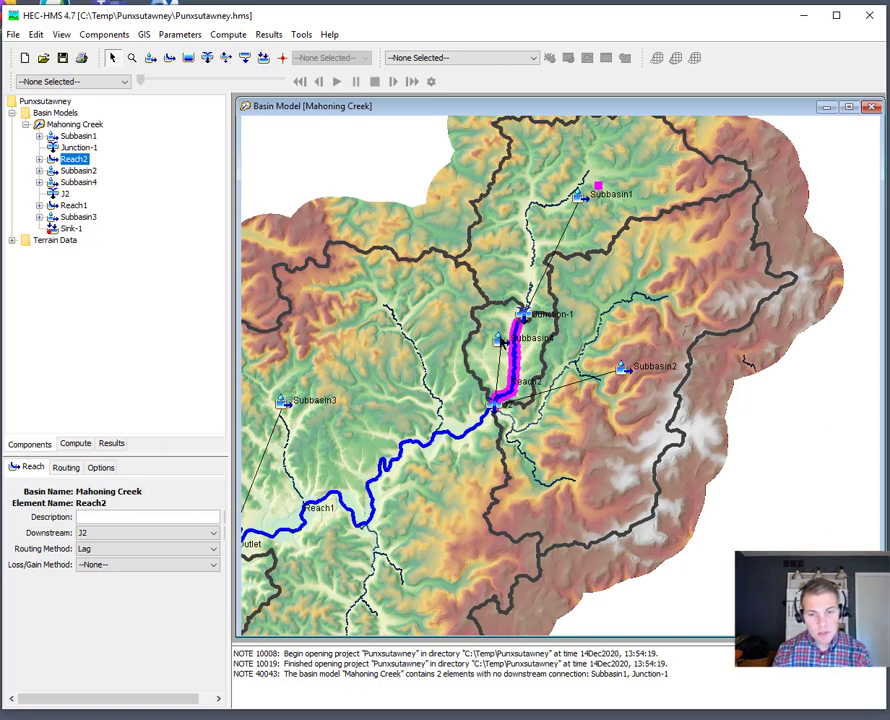
drag(504, 343, 482, 339)
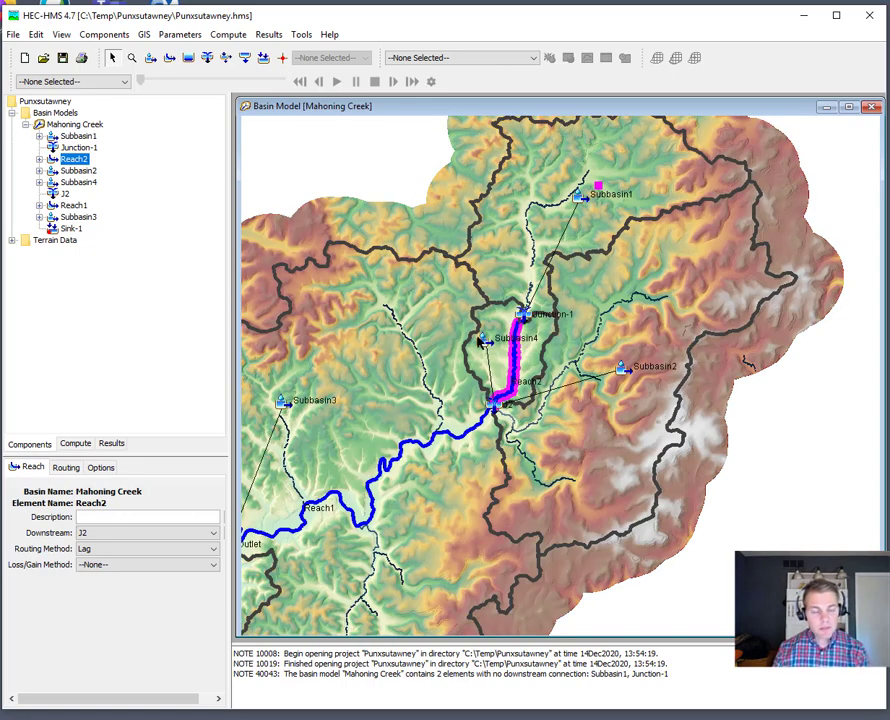
Step: Re-identify the streams with a 1 MI2 defining area so that a stream reaches the break point near Subbasin1
scroll(522, 598, up, 3)
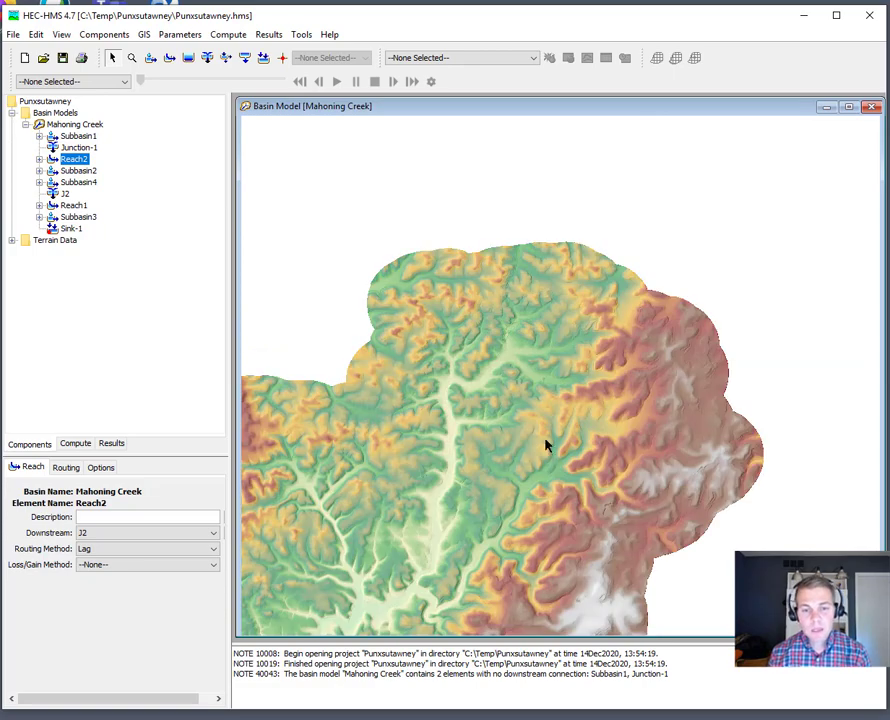
click(518, 447)
scroll(518, 447, up, 3)
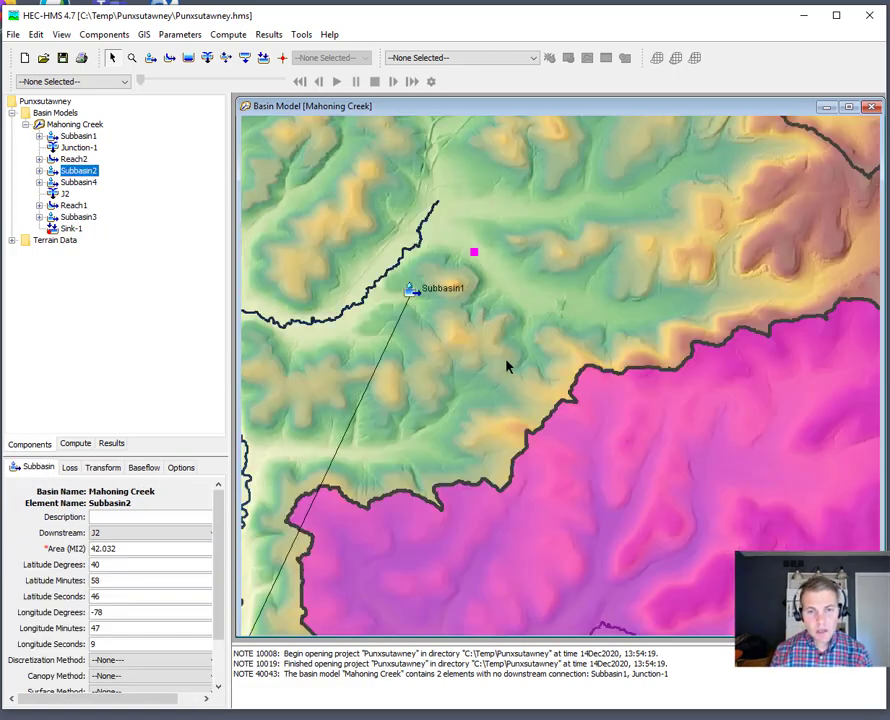
drag(513, 362, 555, 558)
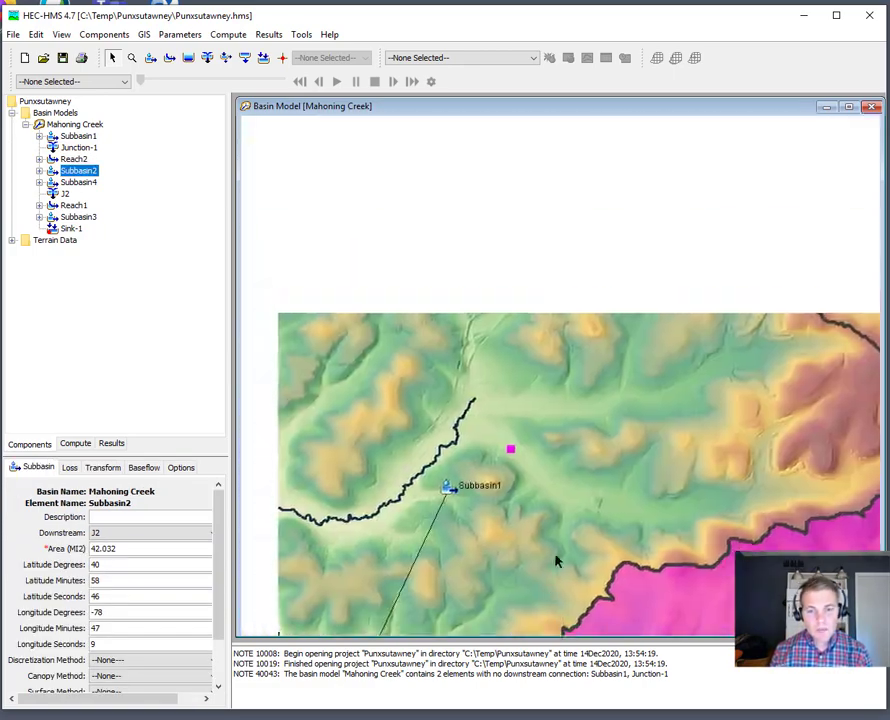
scroll(537, 513, up, 2)
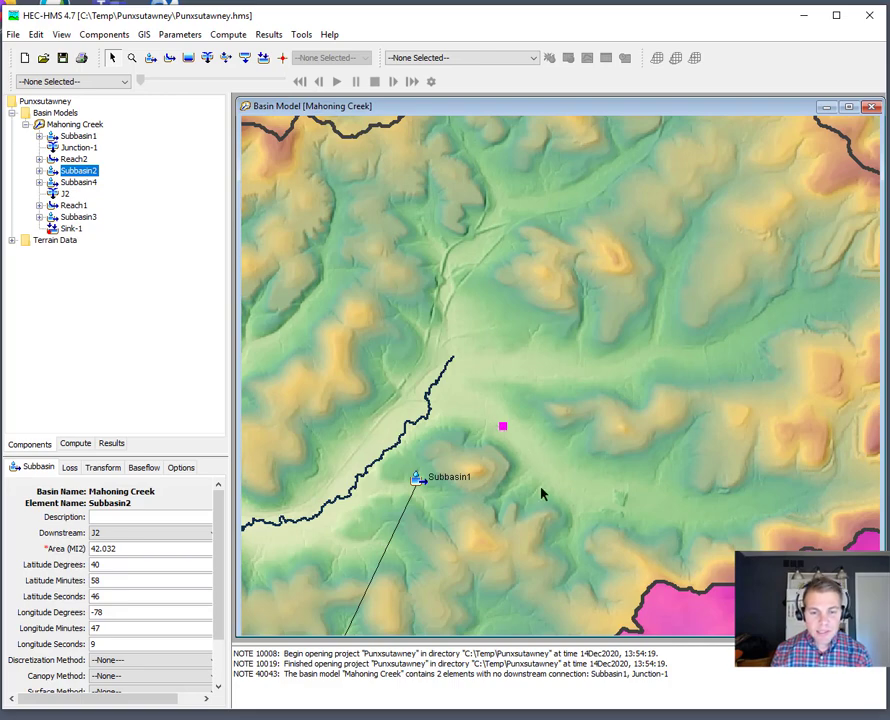
scroll(514, 477, up, 1)
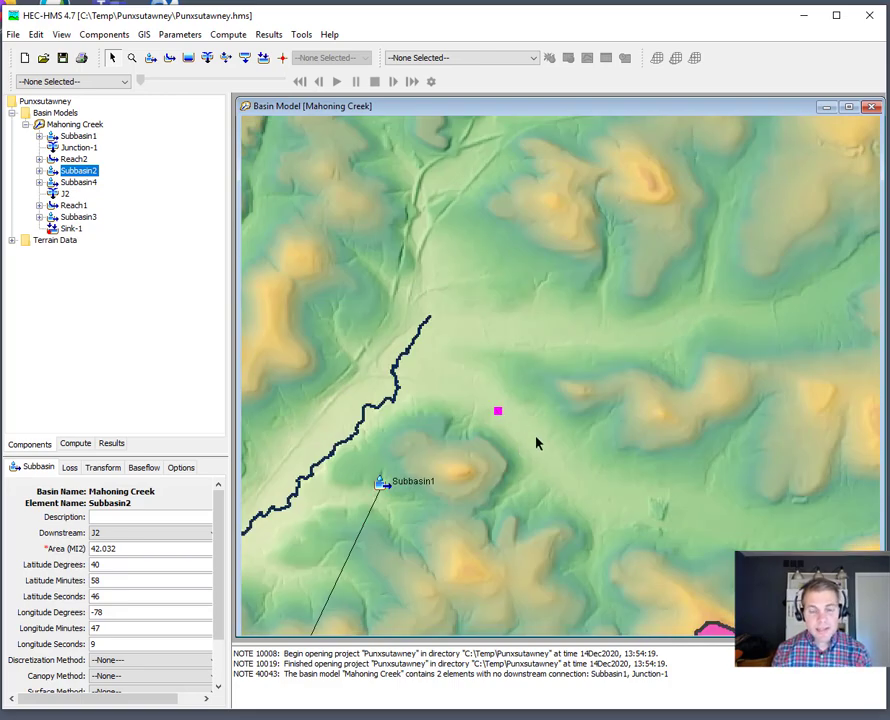
click(142, 35)
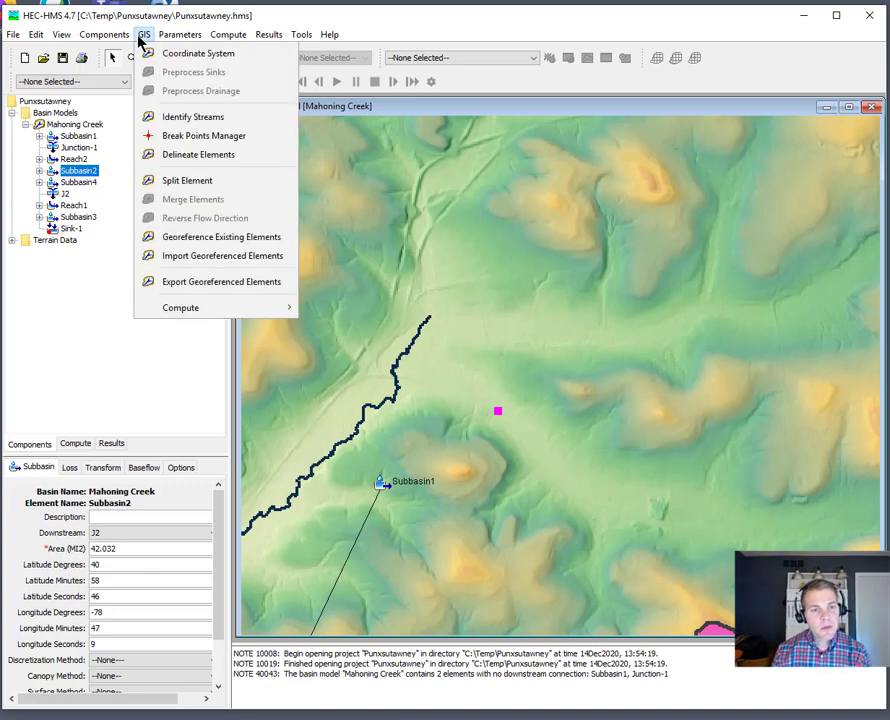
click(184, 122)
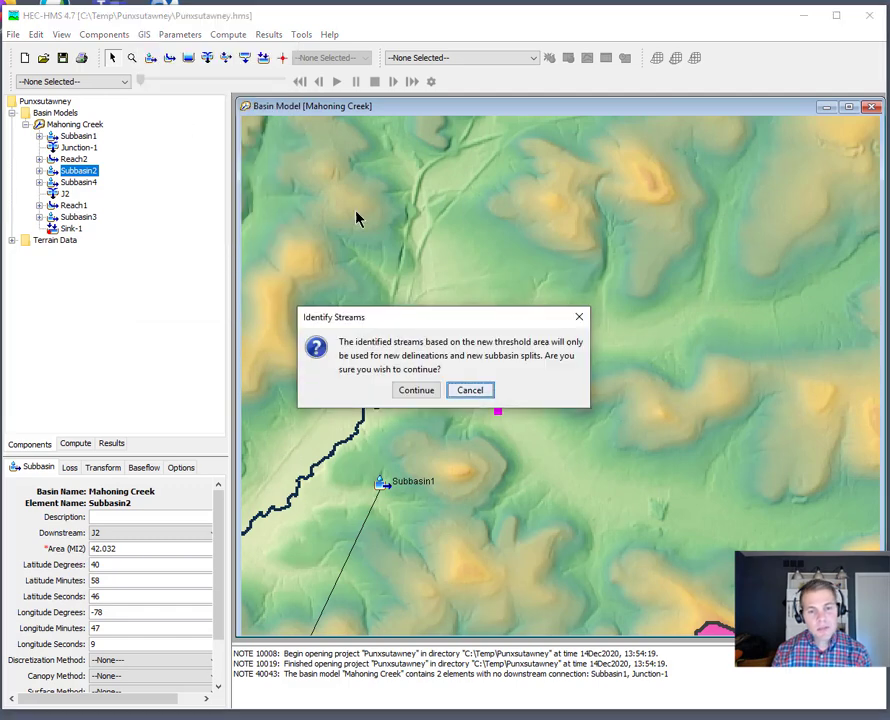
click(407, 393)
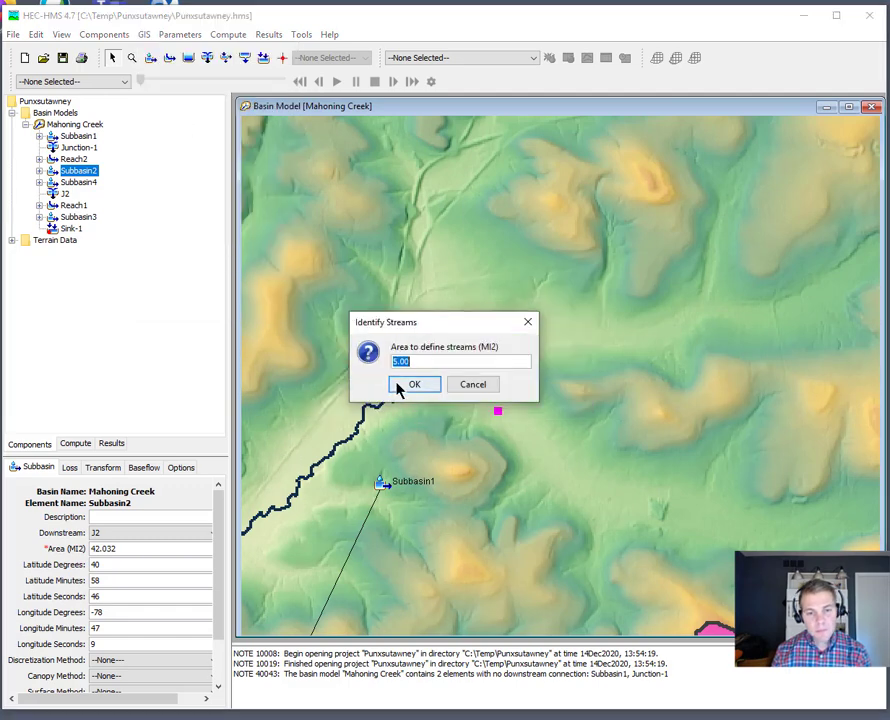
click(394, 361)
double_click(395, 361)
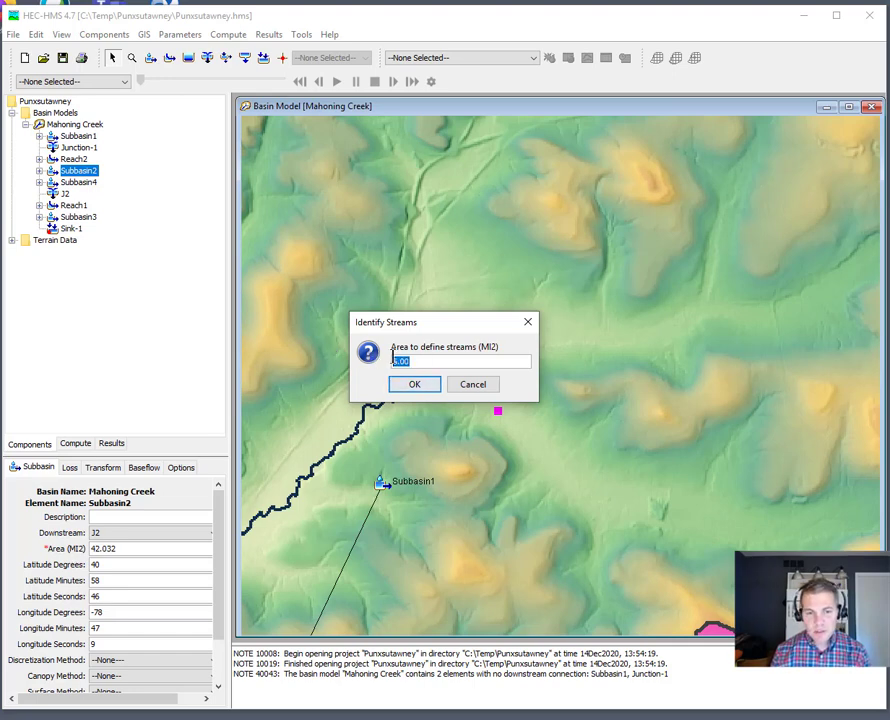
text(1)
click(414, 385)
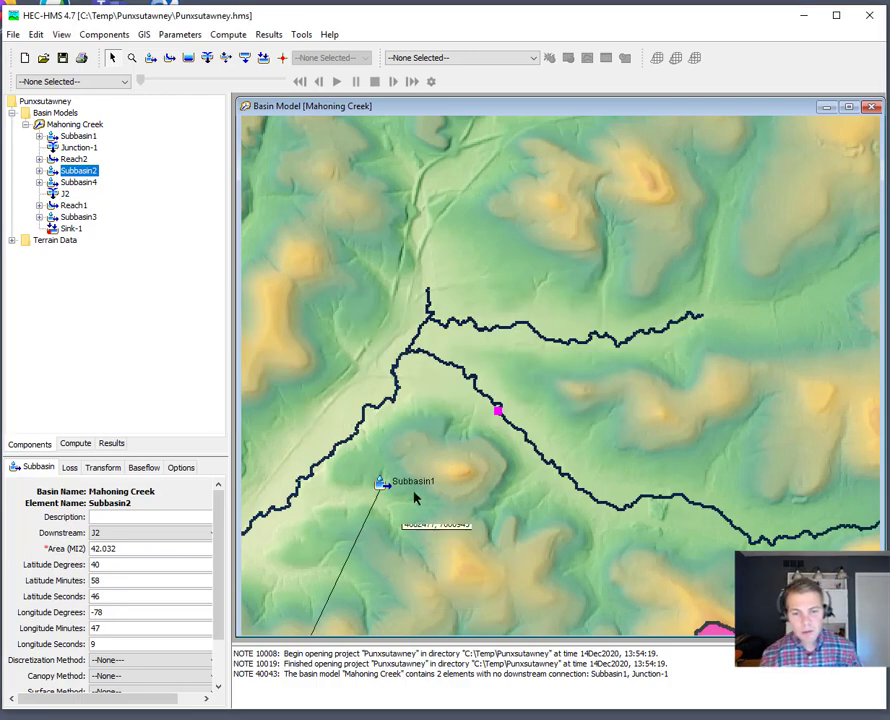
Step: Split Subbasin1 at the break point on the newly identified stream and accept the previewed split
scroll(513, 432, down, 2)
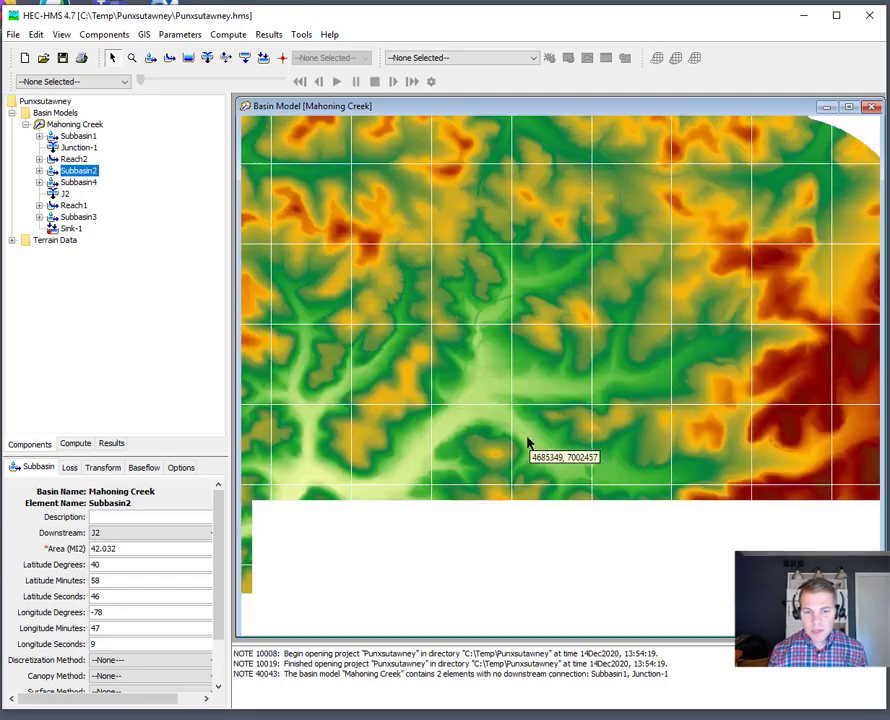
scroll(500, 483, up, 3)
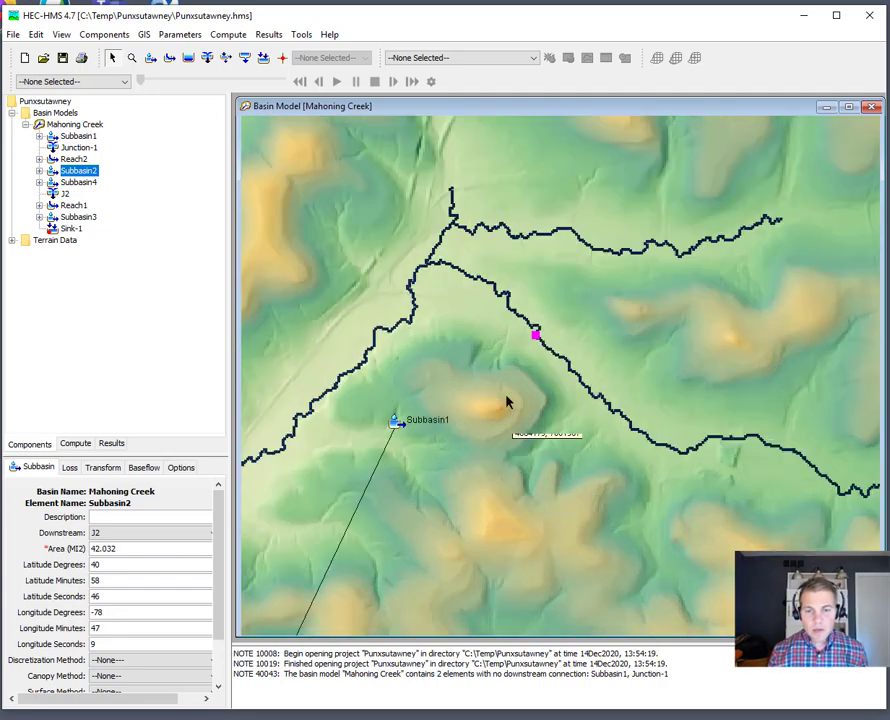
drag(507, 402, 496, 474)
click(381, 493)
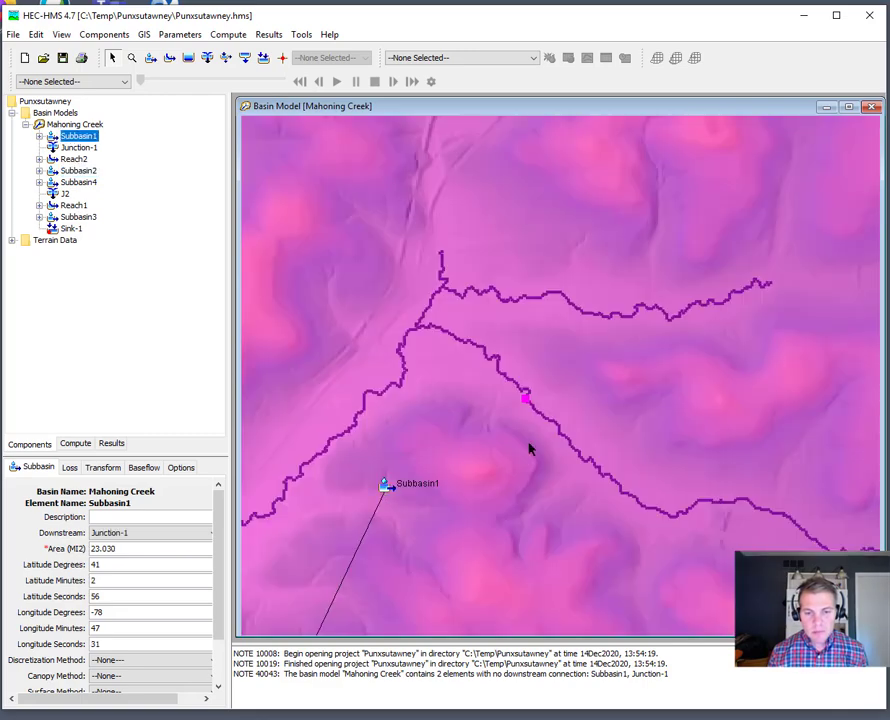
scroll(563, 467, up, 2)
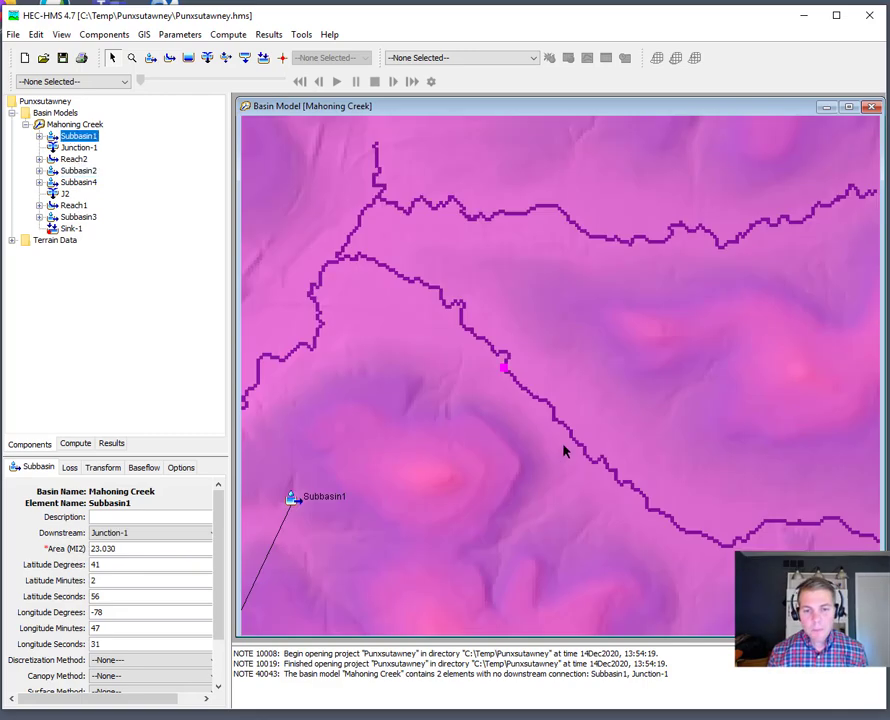
click(143, 34)
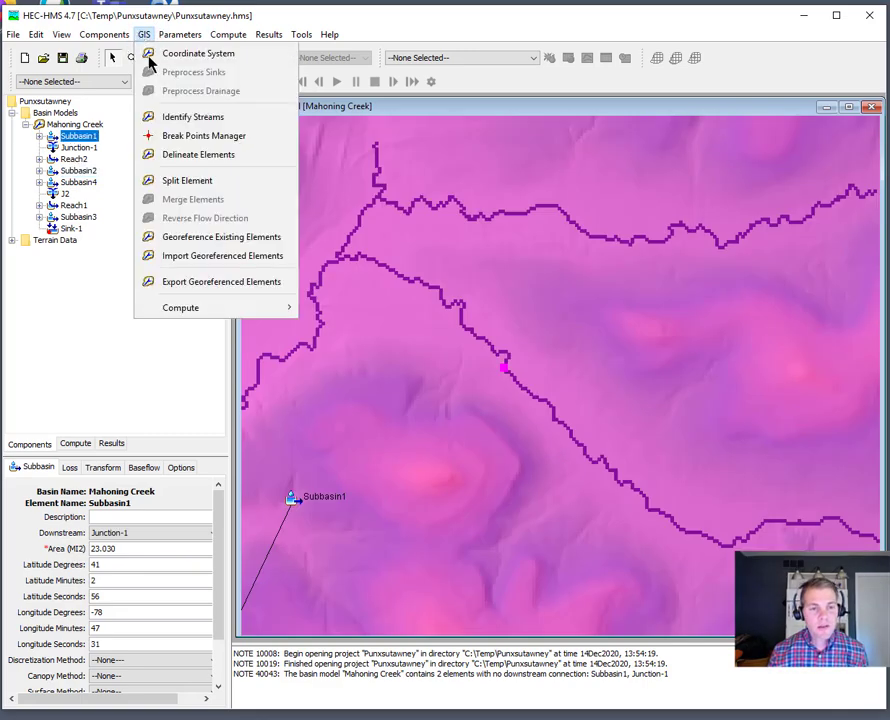
click(185, 181)
scroll(475, 418, up, 2)
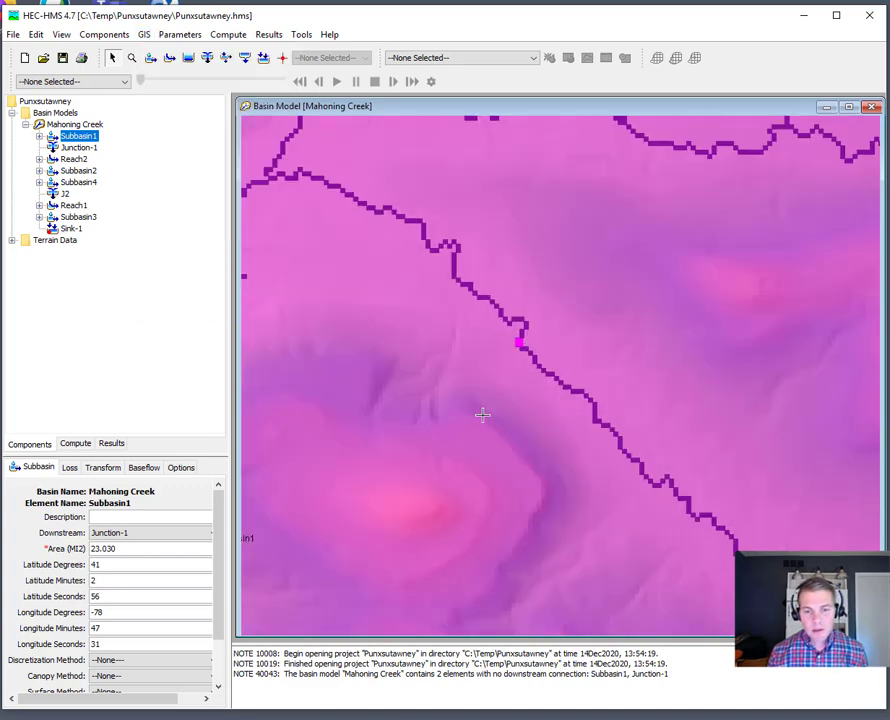
scroll(530, 318, up, 1)
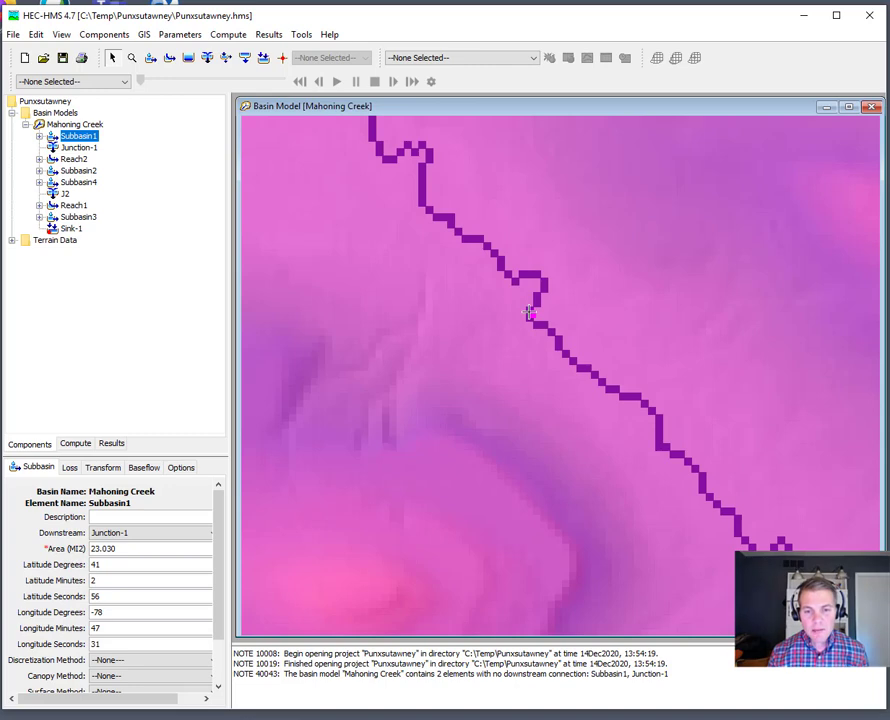
click(529, 313)
drag(523, 301, 502, 270)
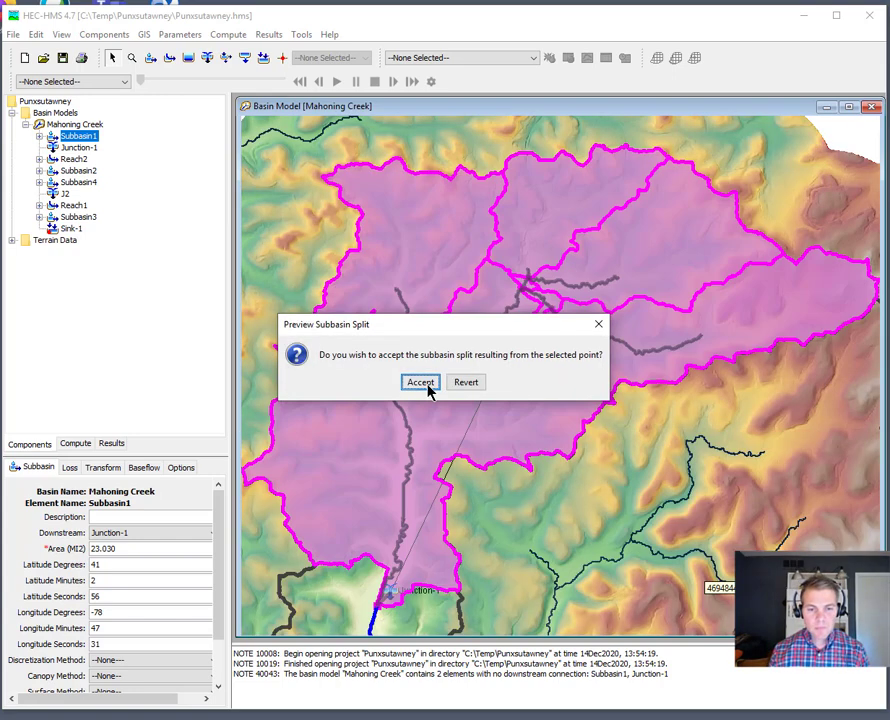
click(427, 388)
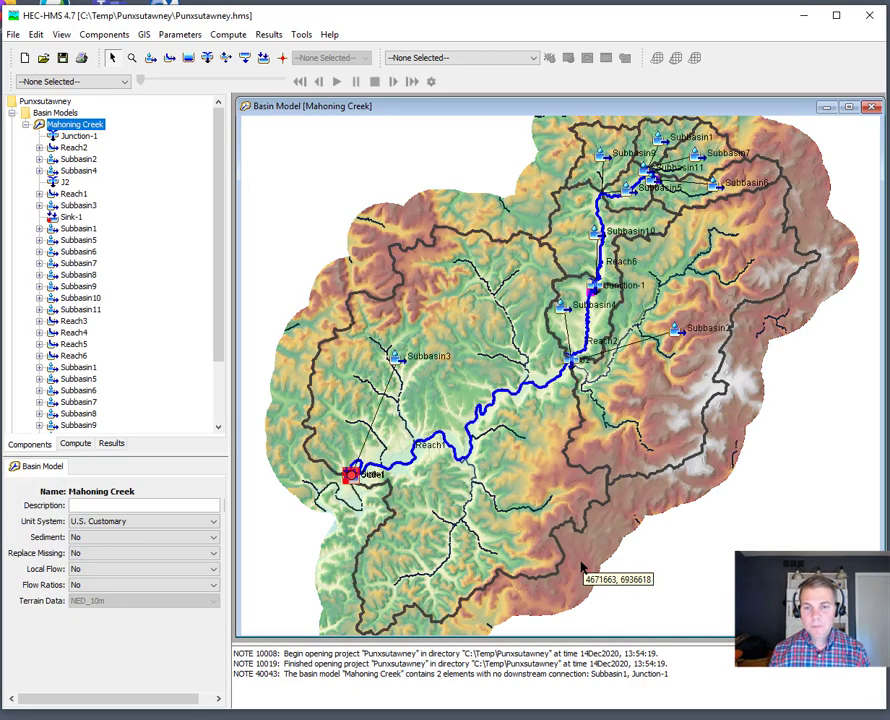
Step: Merge the two small subbasins around the stream confluence, Subbasin8 and Subbasin11
drag(753, 286, 640, 468)
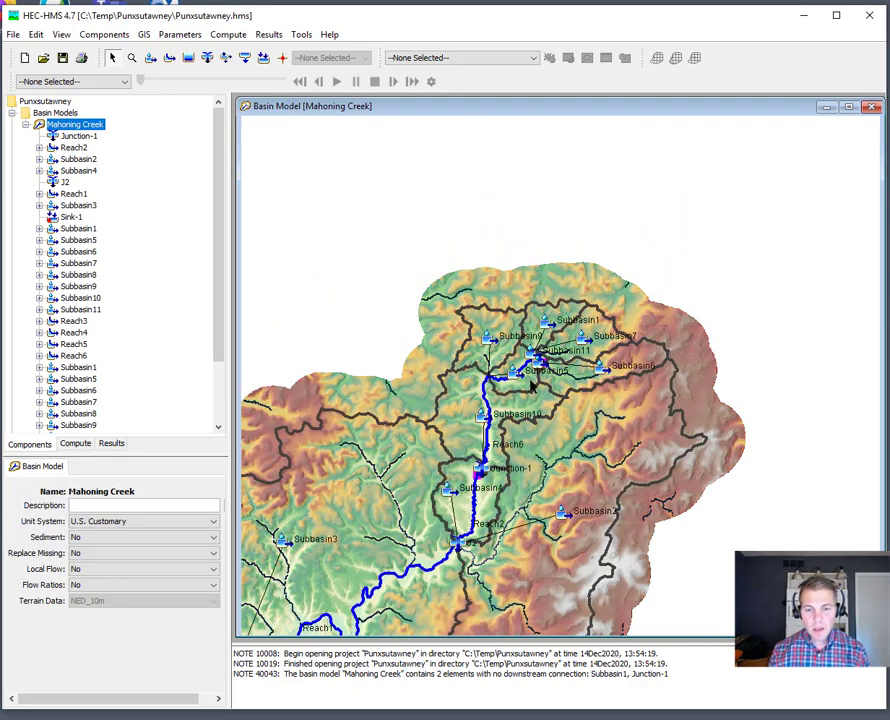
scroll(533, 378, up, 2)
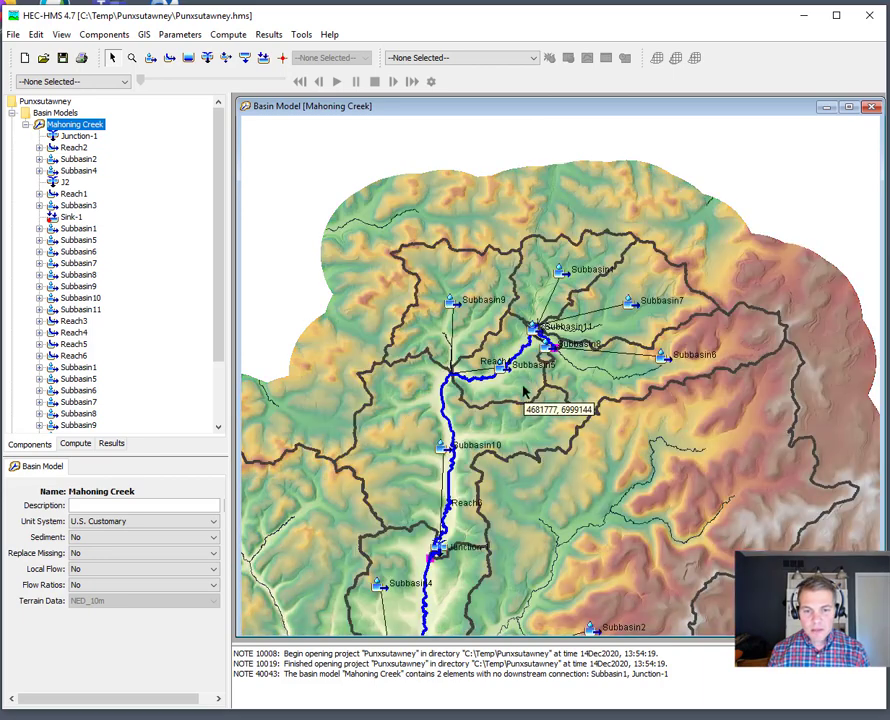
drag(522, 390, 469, 475)
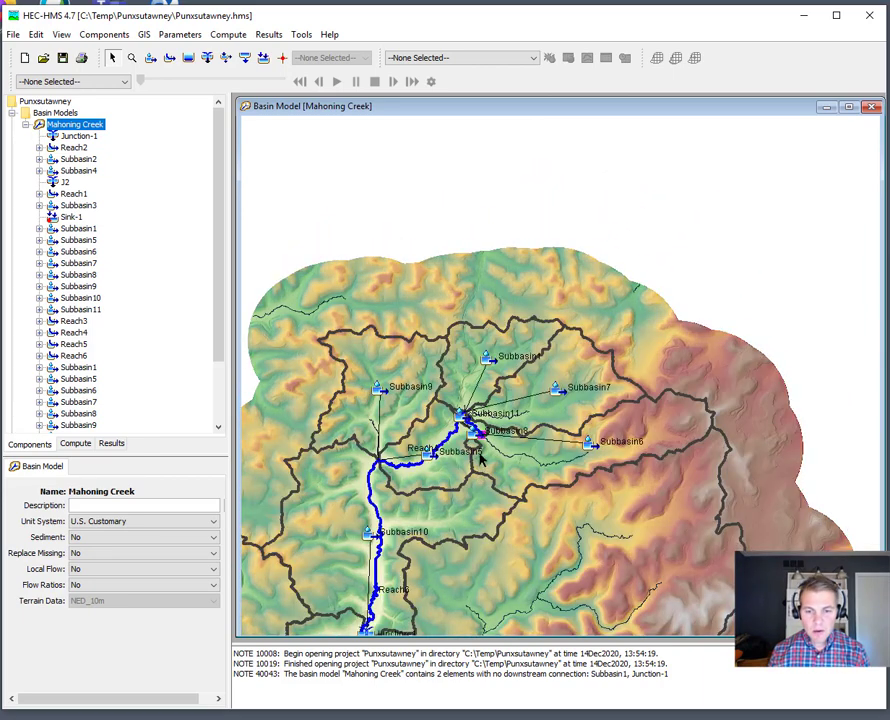
scroll(480, 459, up, 1)
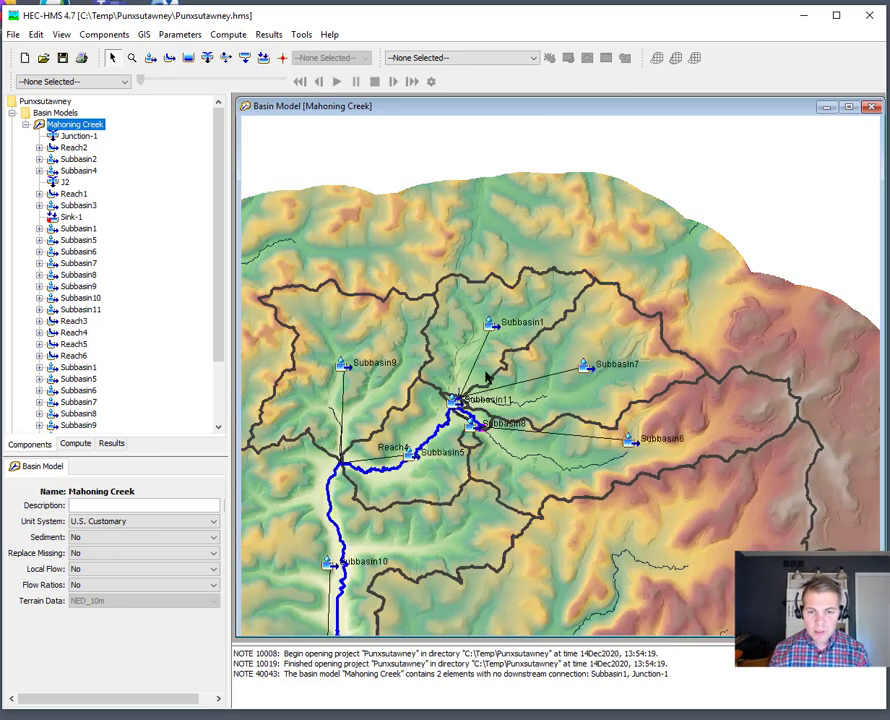
scroll(462, 376, up, 1)
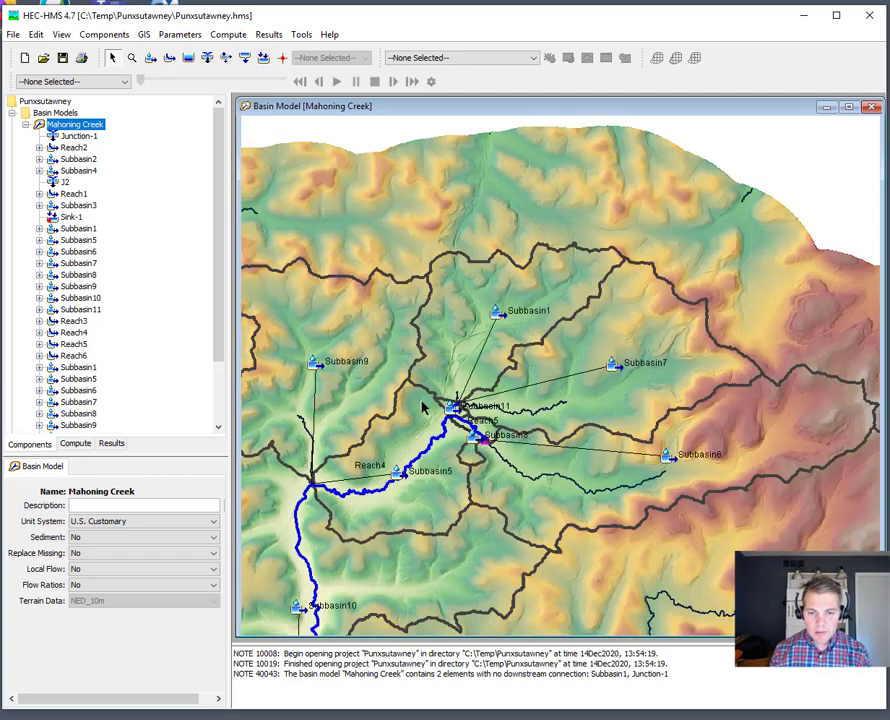
click(483, 432)
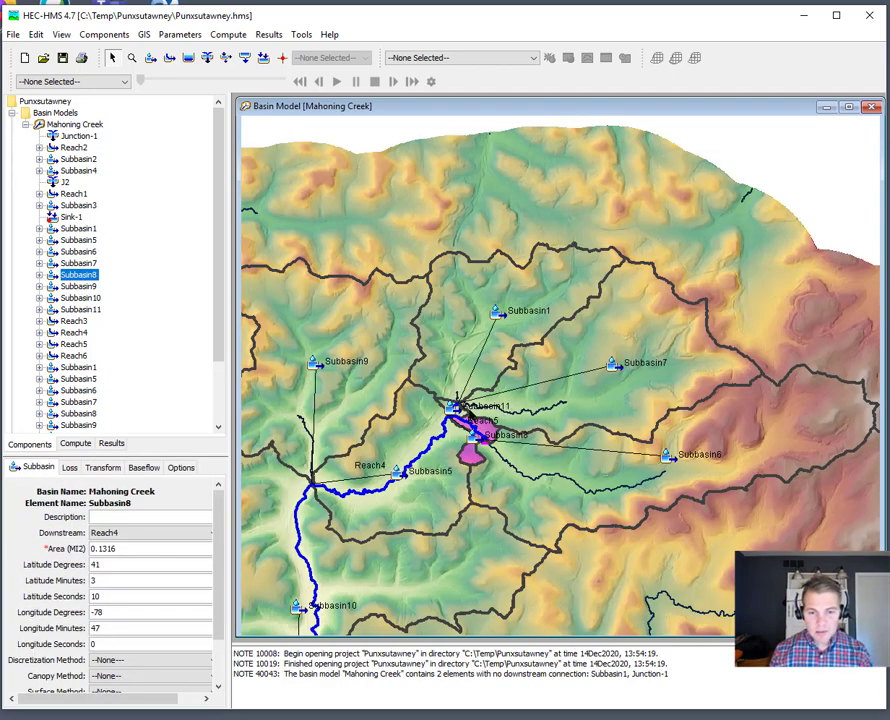
shift+click(455, 404)
click(144, 34)
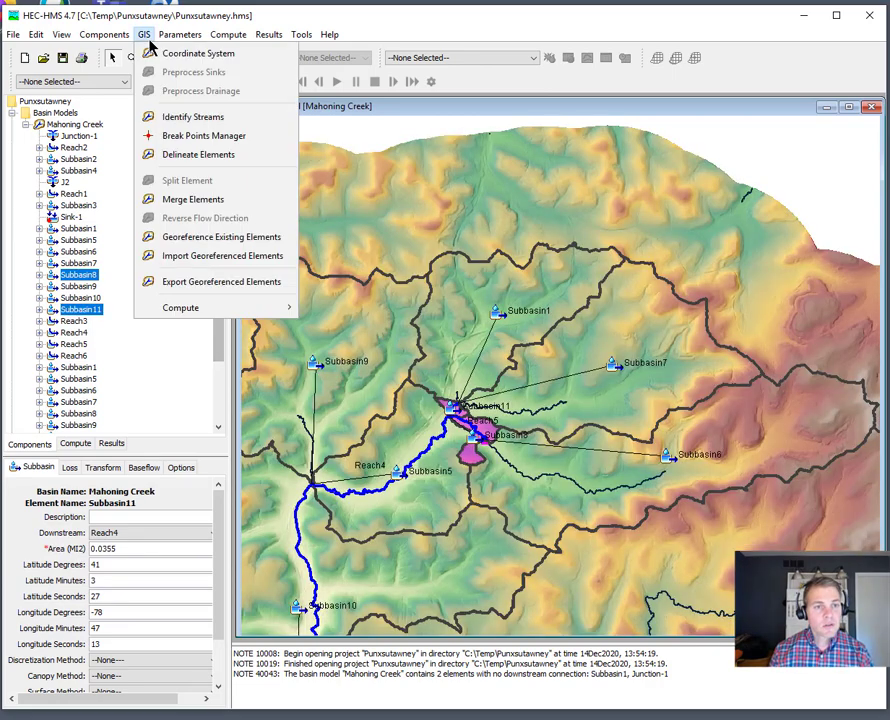
click(188, 199)
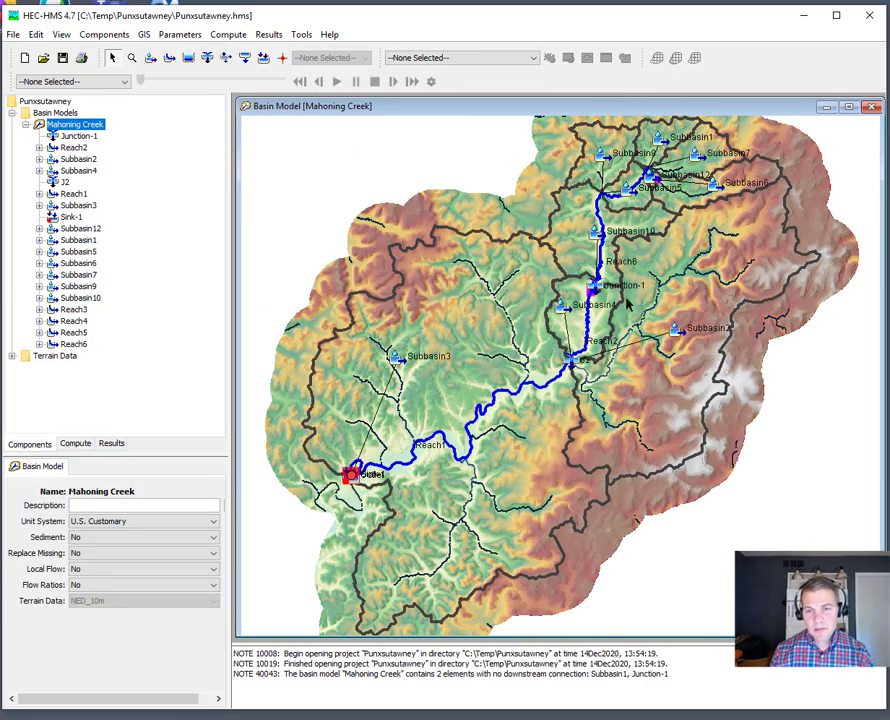
Step: Merge Subbasin7 with the small adjoining Subbasin12 at the confluence
click(688, 152)
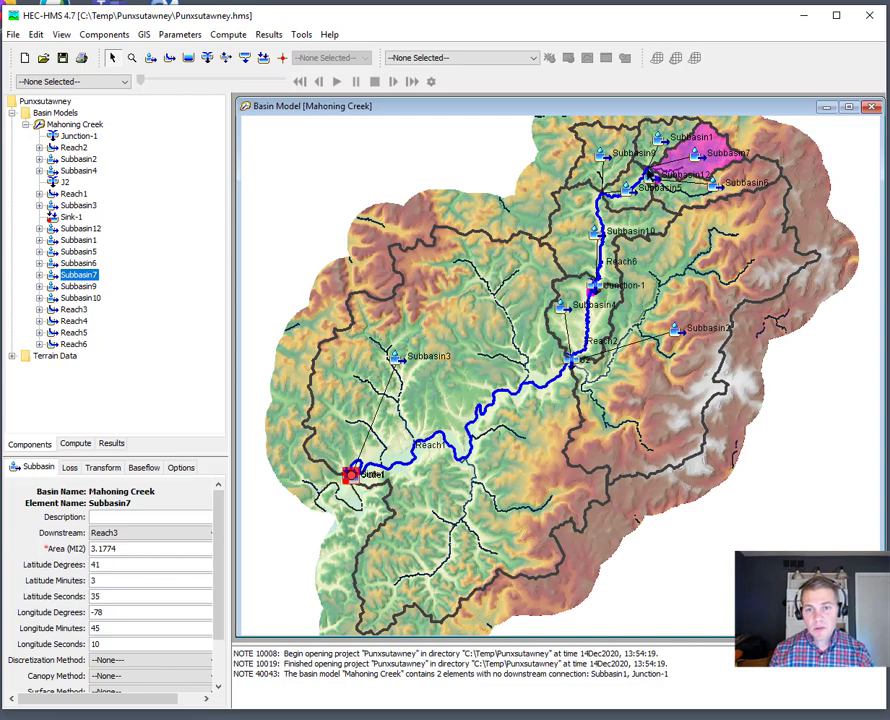
shift+click(650, 176)
scroll(666, 196, up, 3)
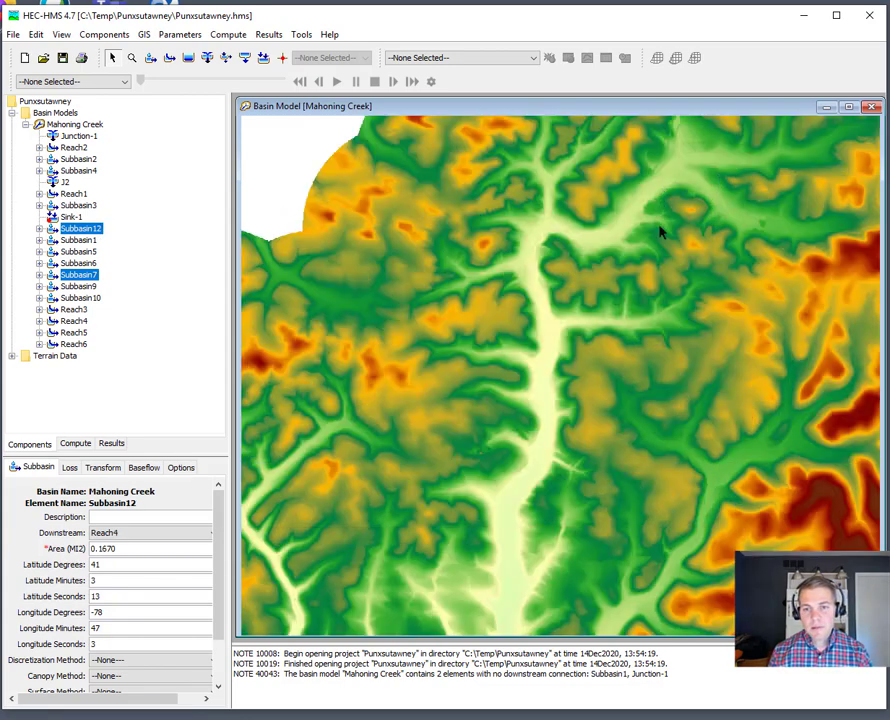
scroll(660, 232, down, 3)
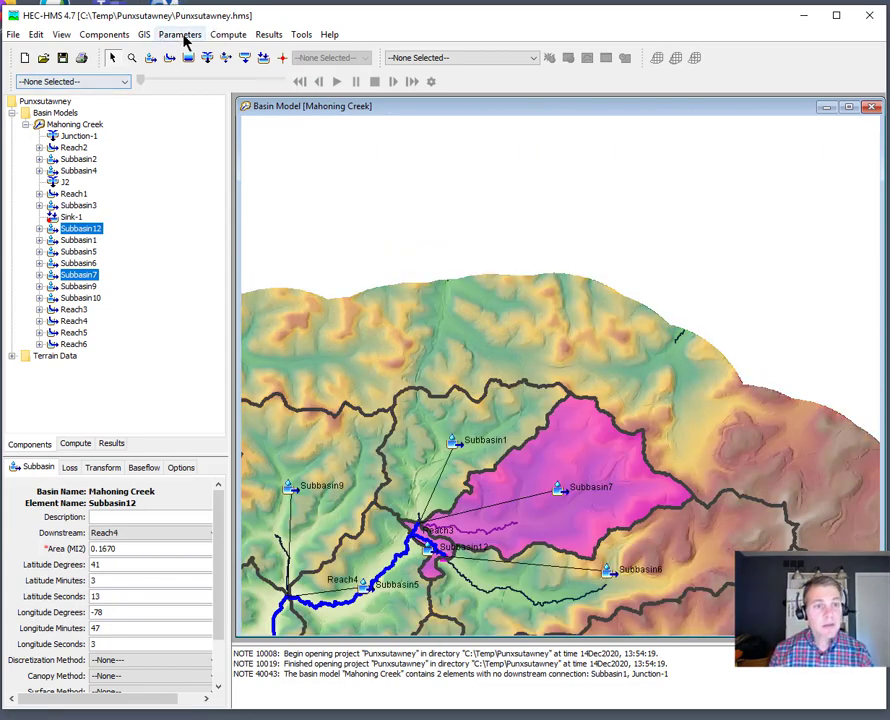
click(104, 34)
mouse_move(144, 34)
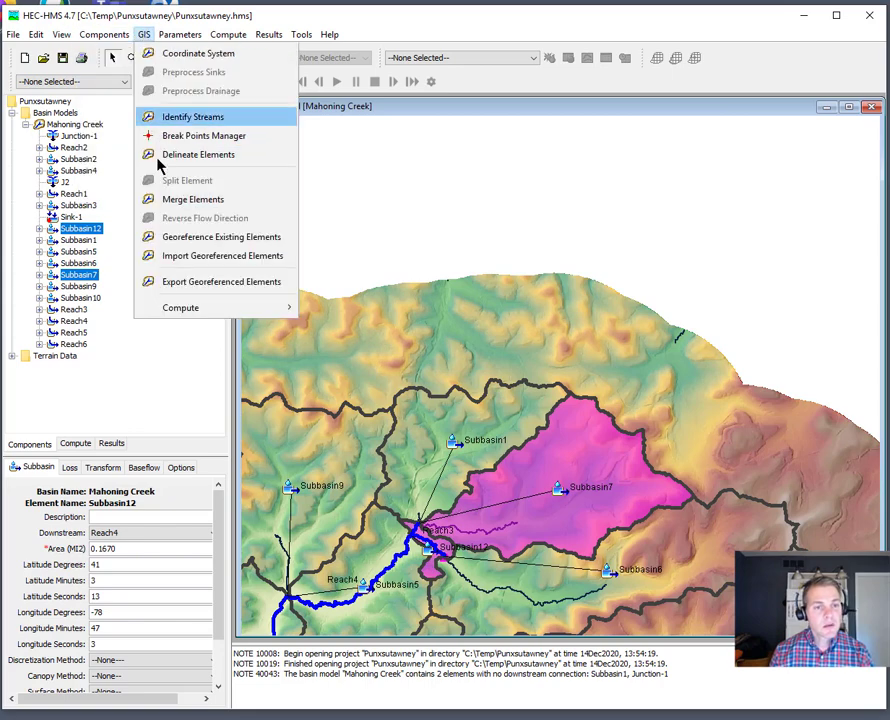
click(175, 200)
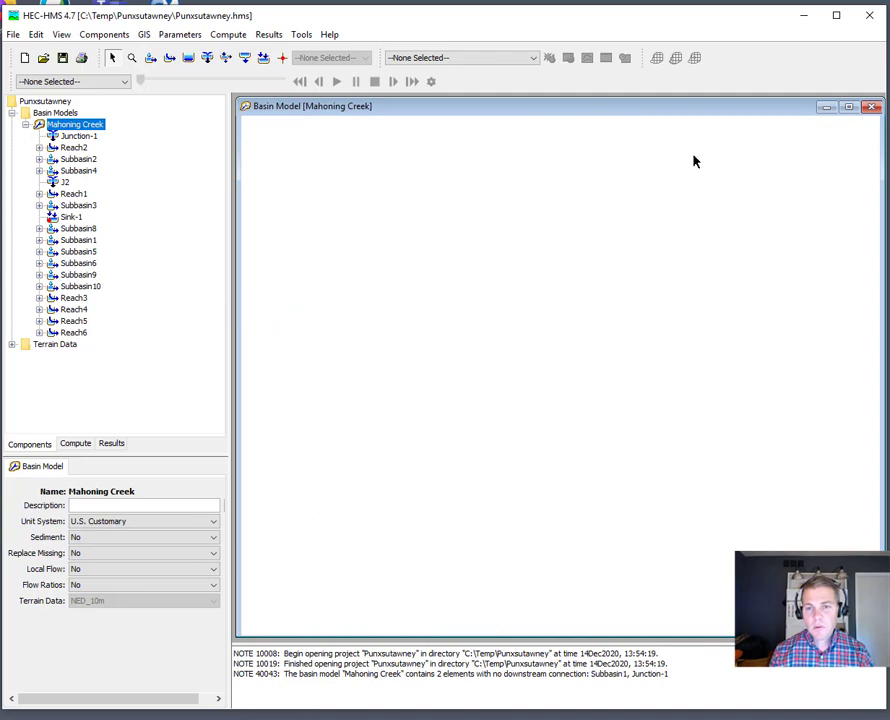
Step: Merge Subbasin8 with the neighbouring Subbasin1 at the northern end of the watershed
click(693, 159)
ctrl+click(665, 142)
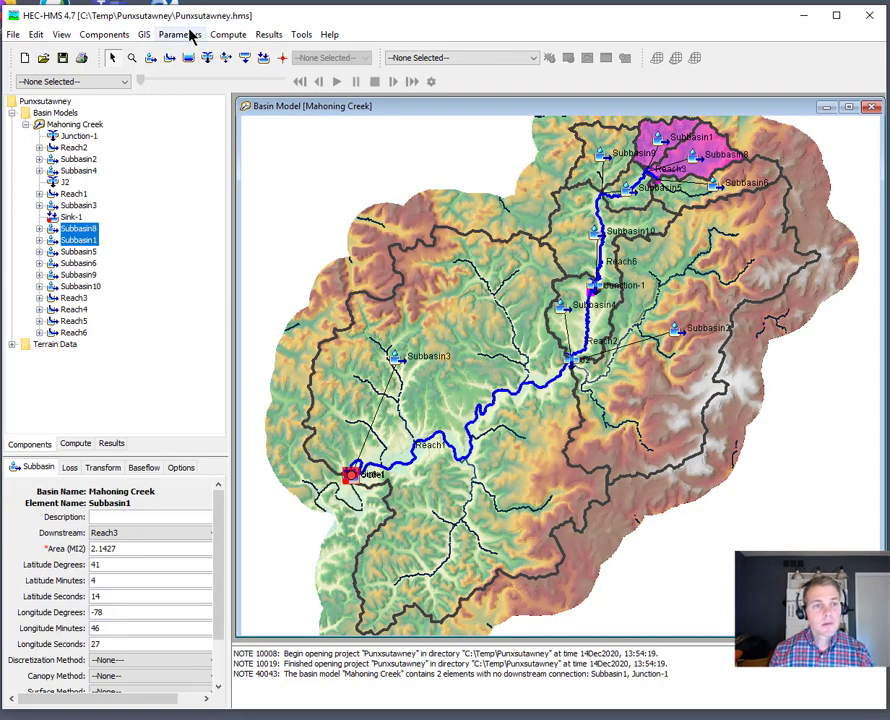
click(144, 34)
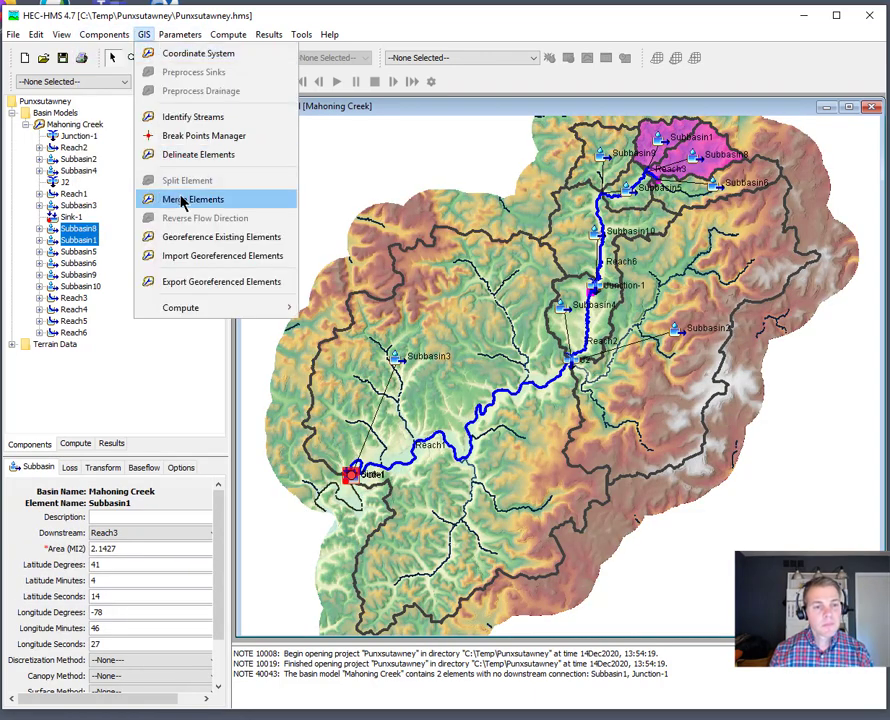
click(183, 200)
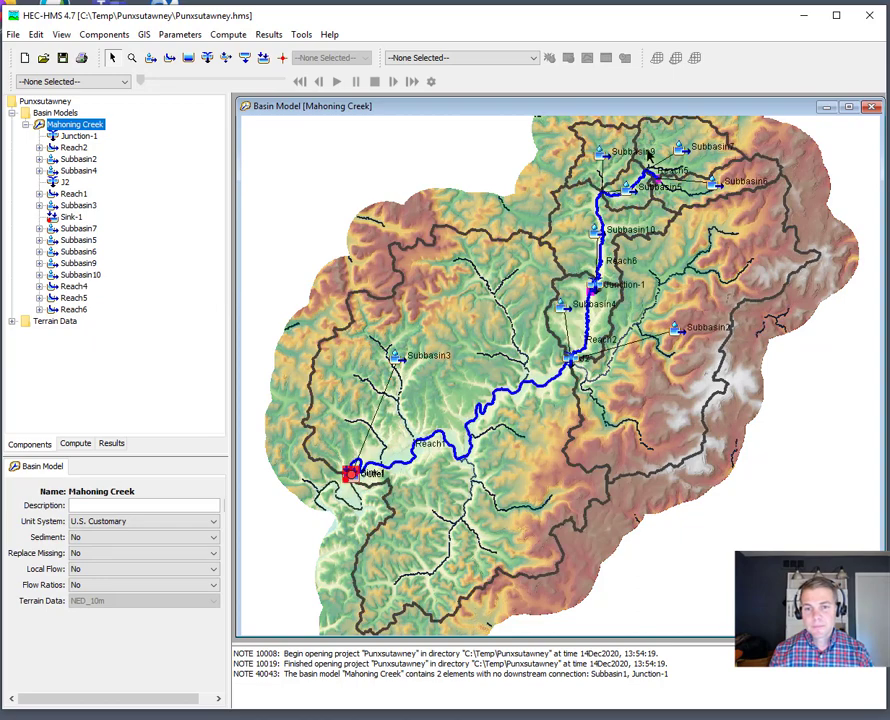
Step: Merge Subbasin7 with the adjoining Subbasin5 in the northern part of the watershed
click(648, 152)
shift+click(630, 206)
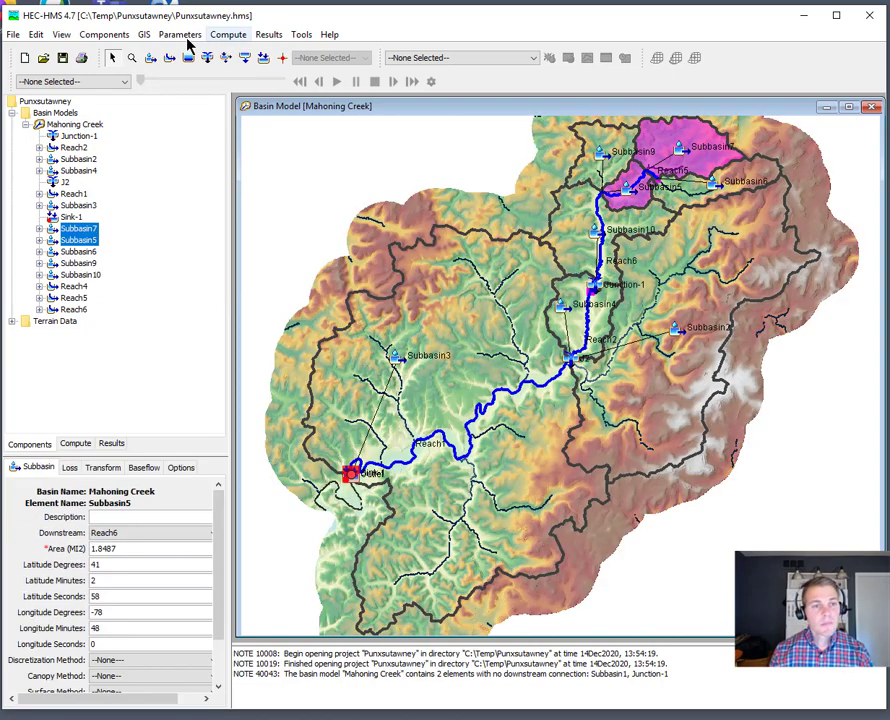
click(144, 34)
click(200, 200)
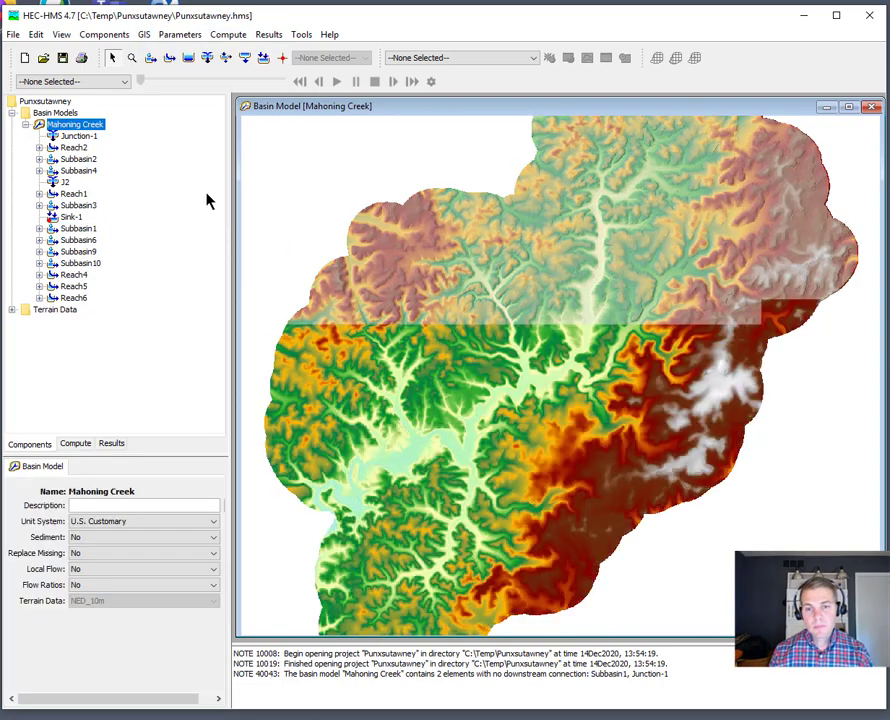
Step: Merge the northern Subbasin1 with Subbasin9, its neighbour to the west
click(648, 152)
shift+click(600, 168)
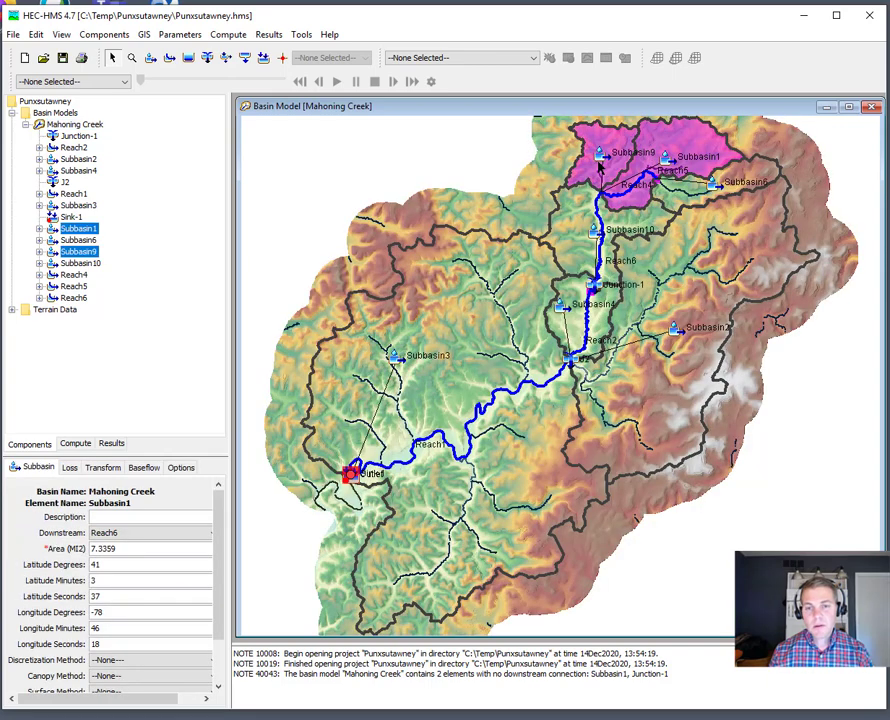
click(144, 34)
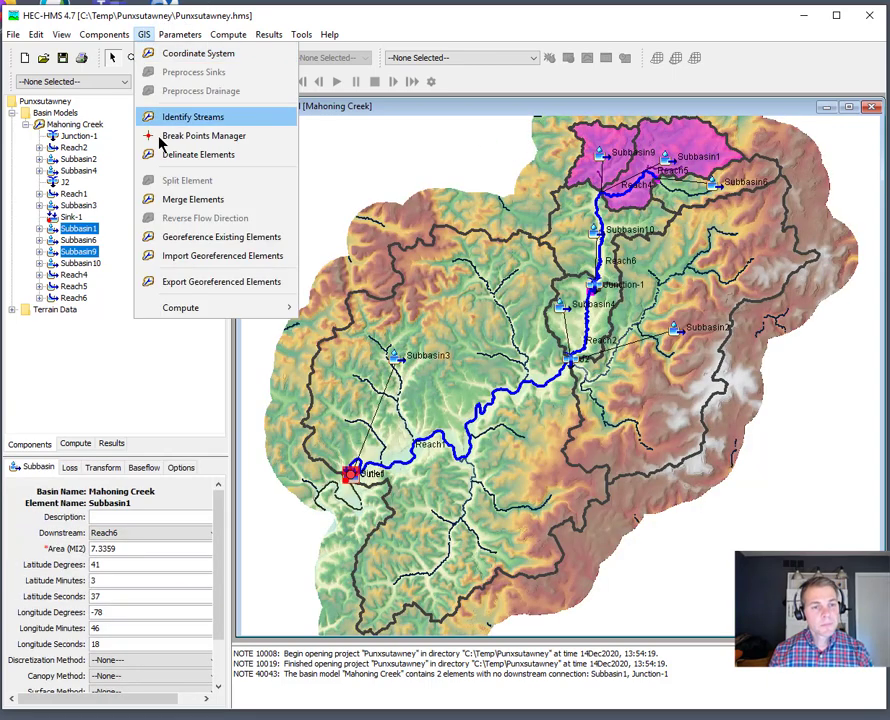
click(163, 200)
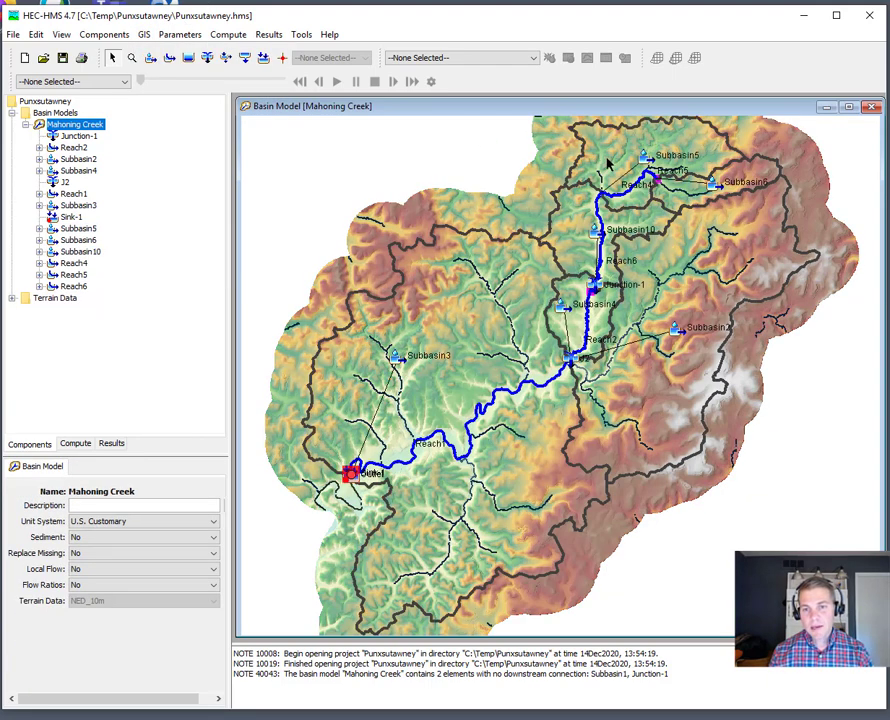
Step: Merge Subbasin5 with Subbasin10, the subbasin draining to Junction-1 directly south of it
click(613, 170)
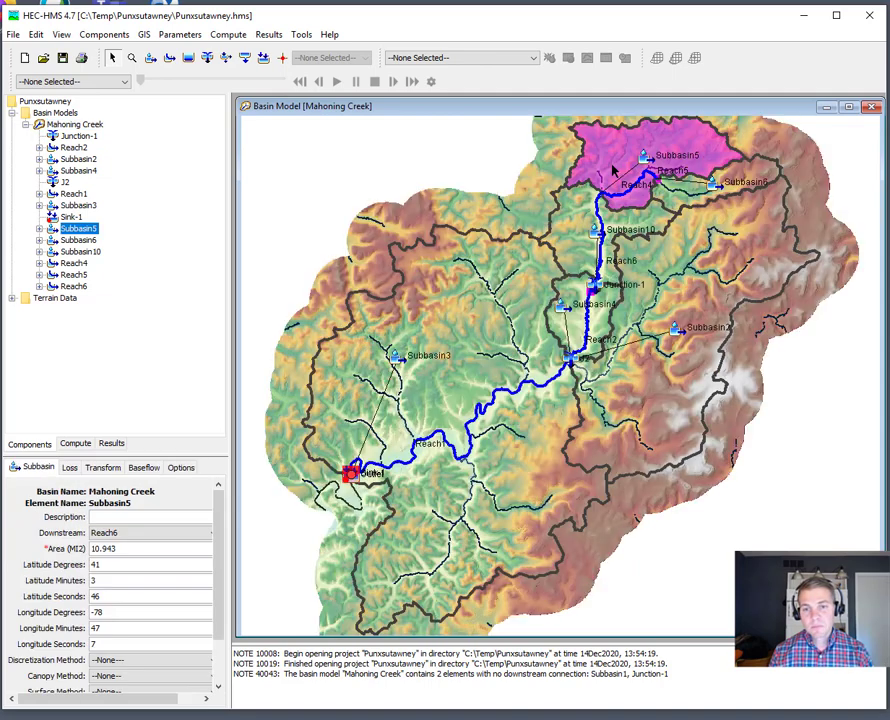
ctrl+click(590, 240)
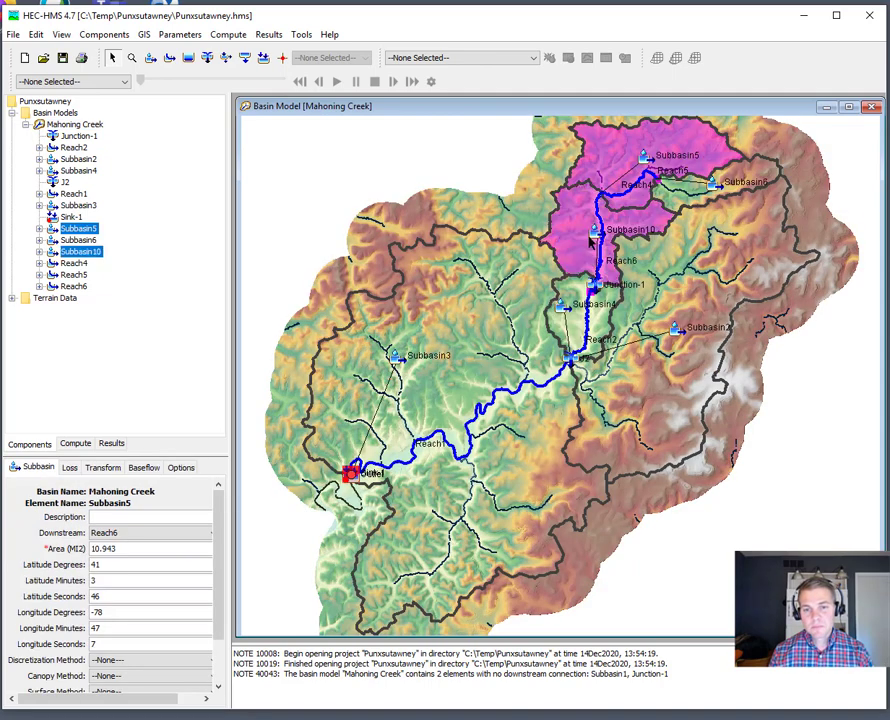
click(144, 34)
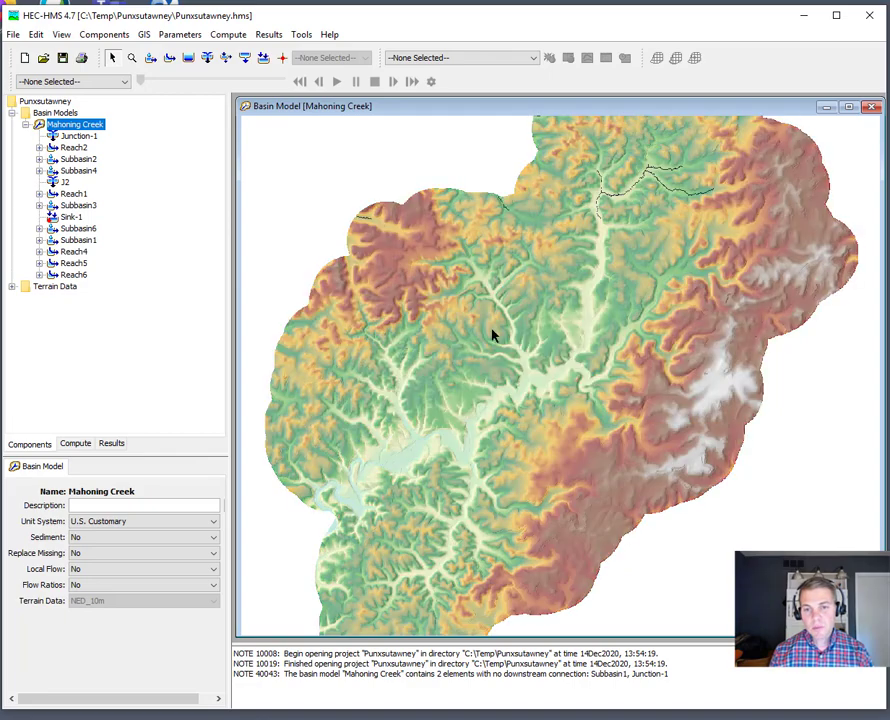
drag(770, 360, 604, 444)
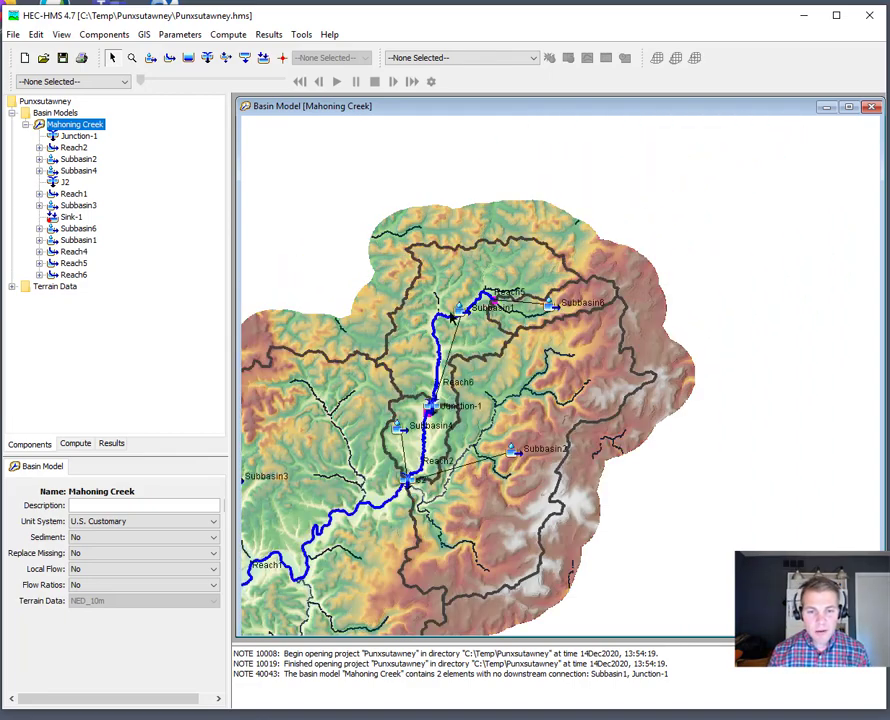